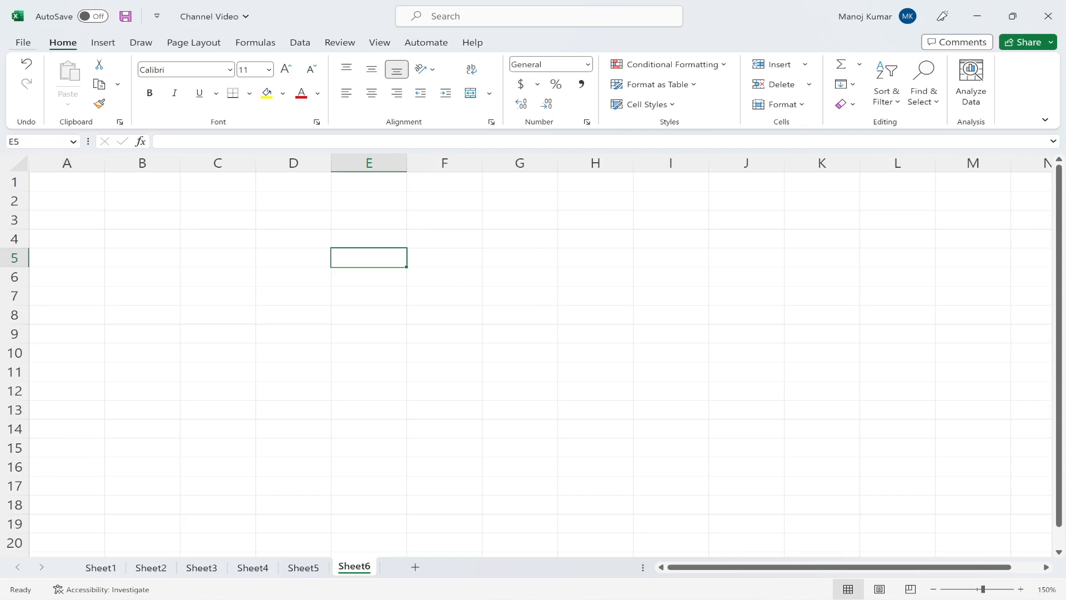
# Search the online templates for "LOAN AMORTIZATION" and create a workbook from the Loan amortization schedule template.
pyautogui.hotkey('alt', 'f')
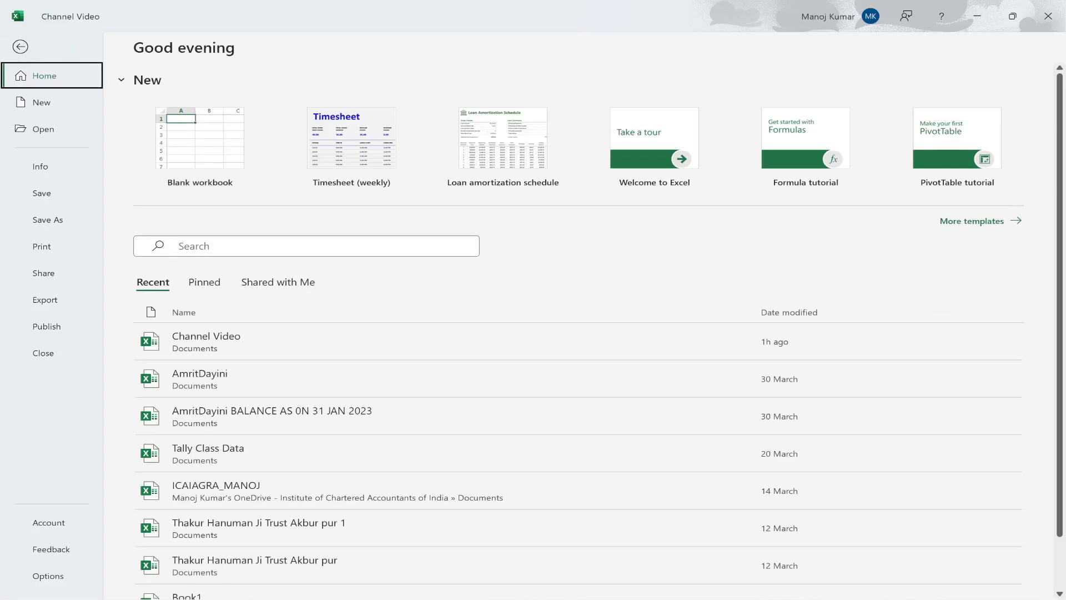
pyautogui.press('Down')
pyautogui.press('Return')
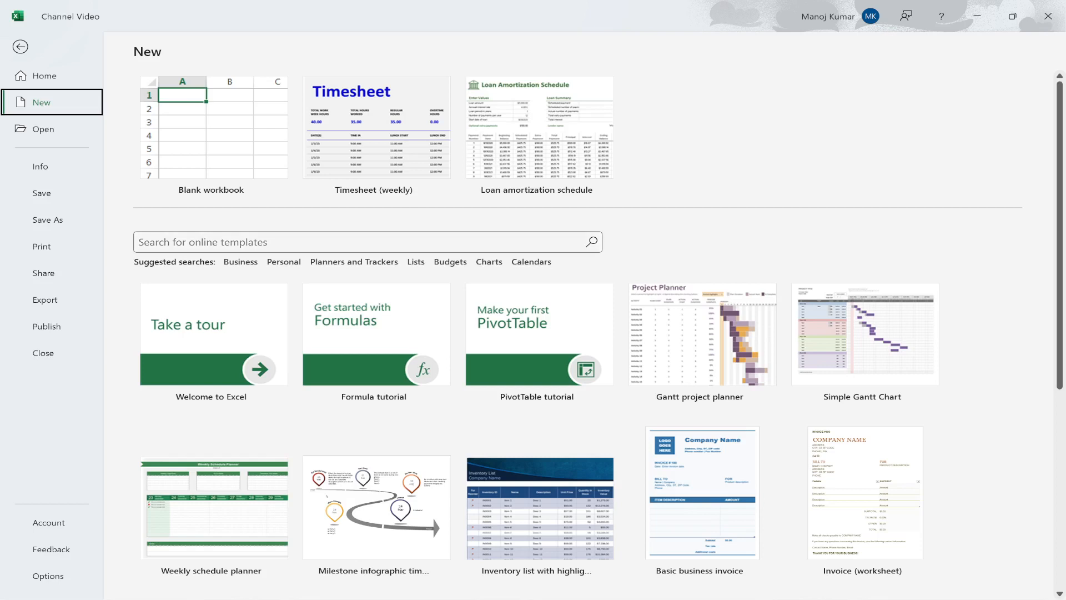
pyautogui.press('Tab')
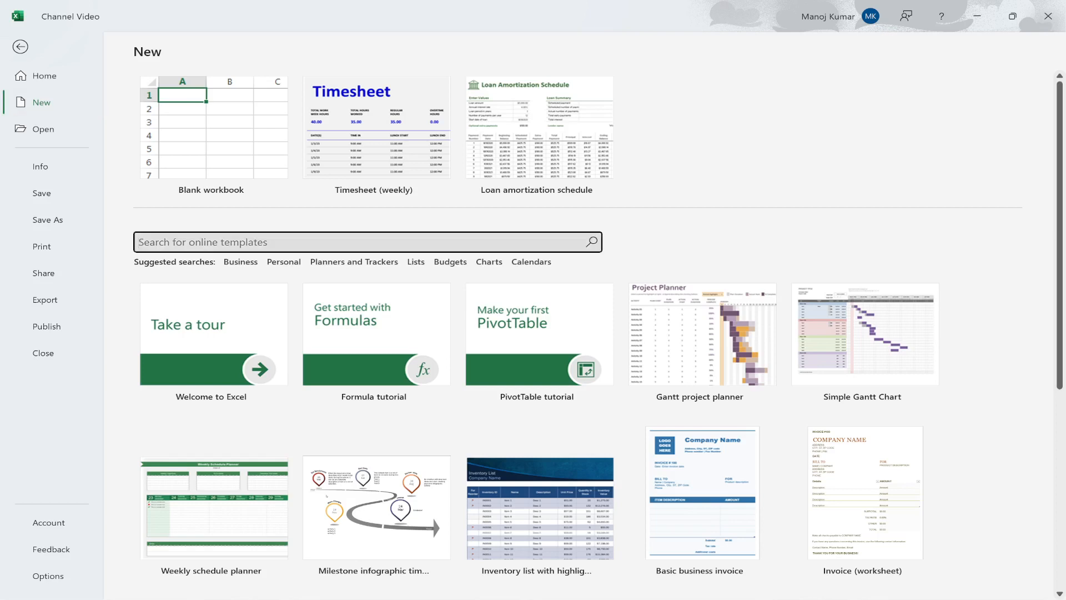
pyautogui.write('LOAN ')
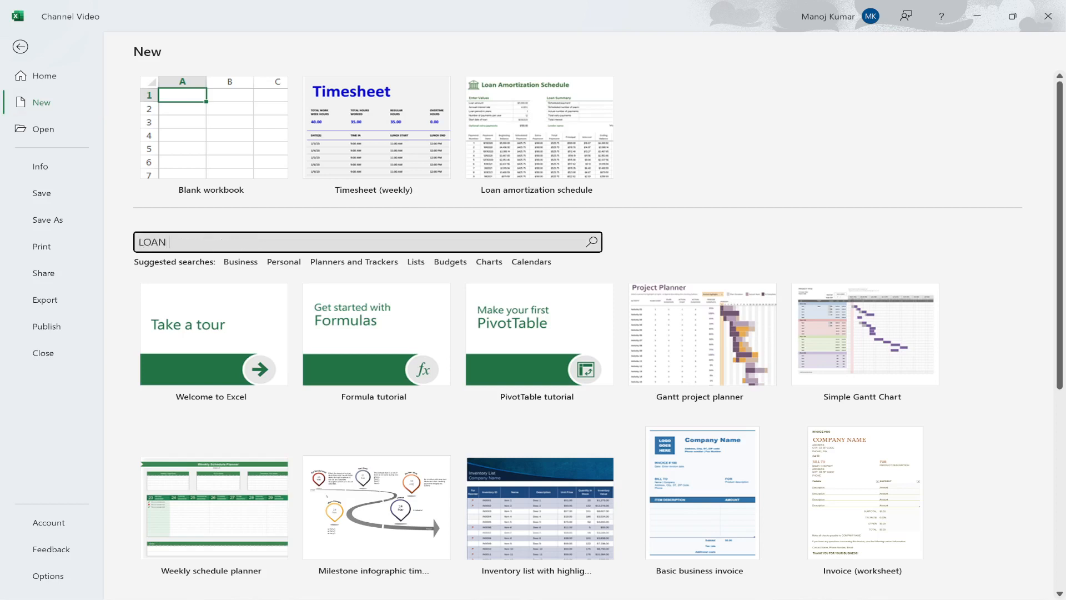
pyautogui.write('AMORTIZATION')
pyautogui.press('Return')
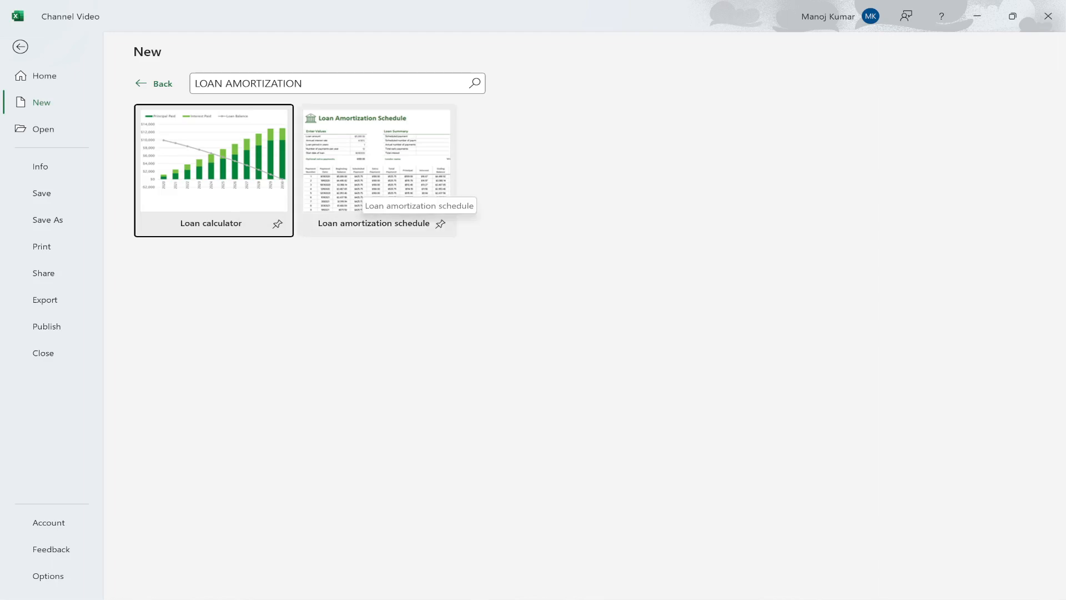
pyautogui.click(363, 185)
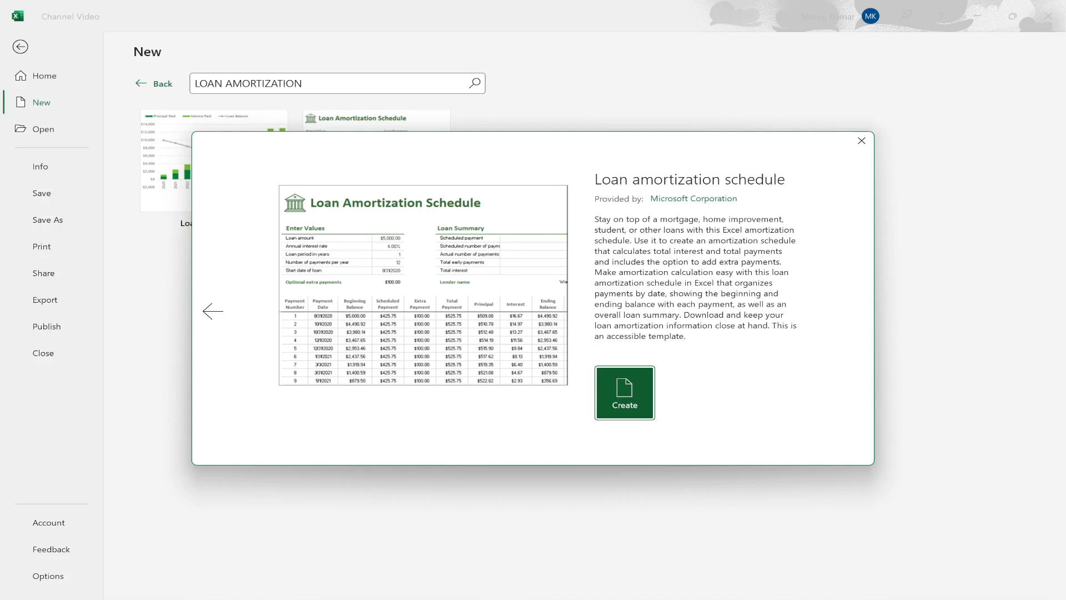
pyautogui.click(625, 393)
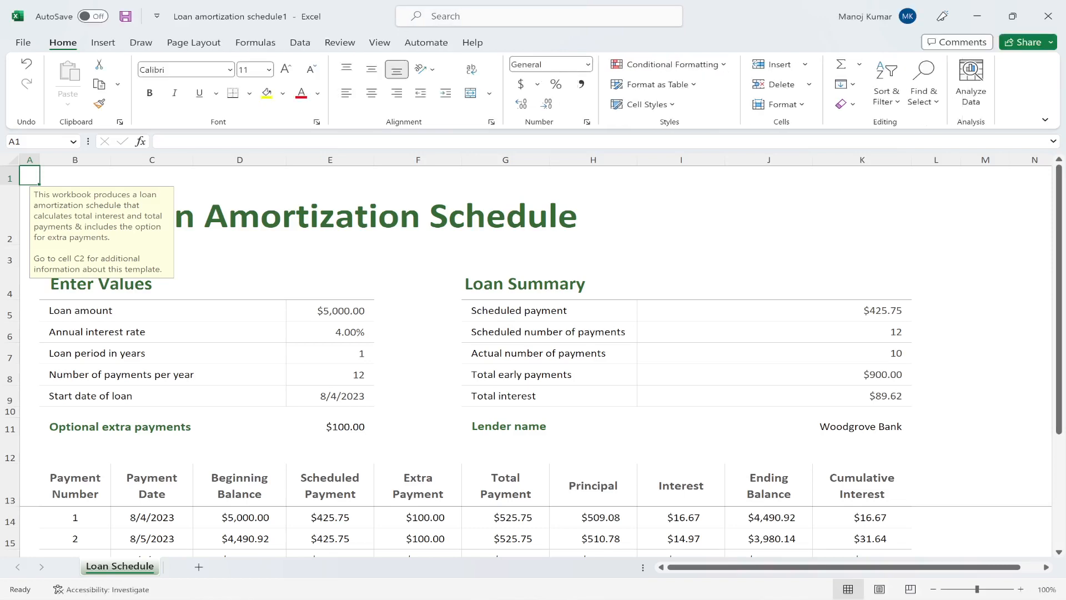
# Examine the Enter Values and Loan Summary sections, including the input cells down to the optional extra payments.
pyautogui.click(418, 283)
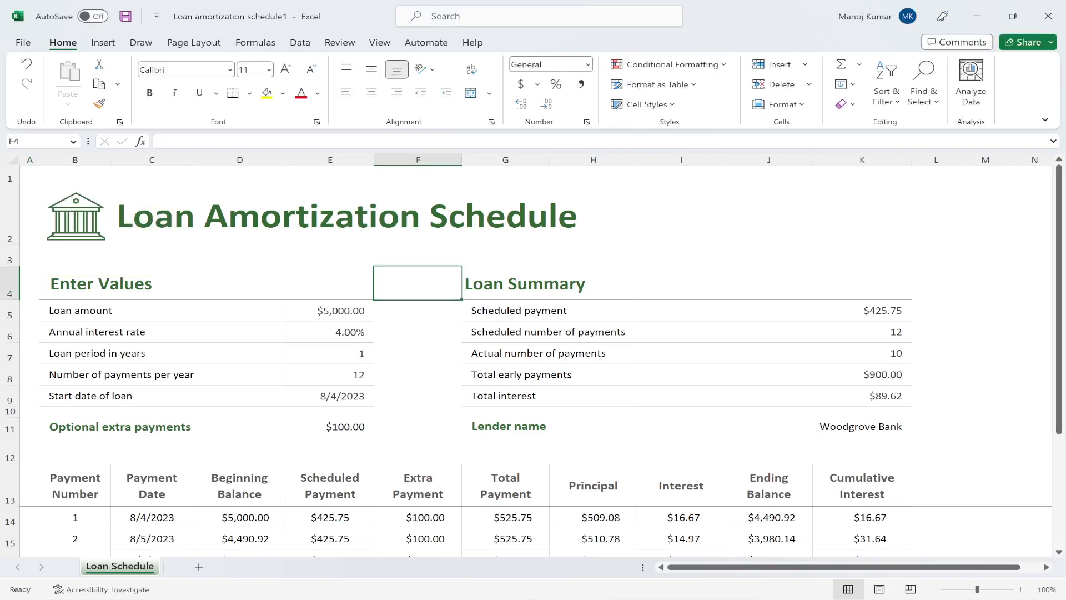
pyautogui.press('Left')
pyautogui.press('Left')
pyautogui.press('Left')
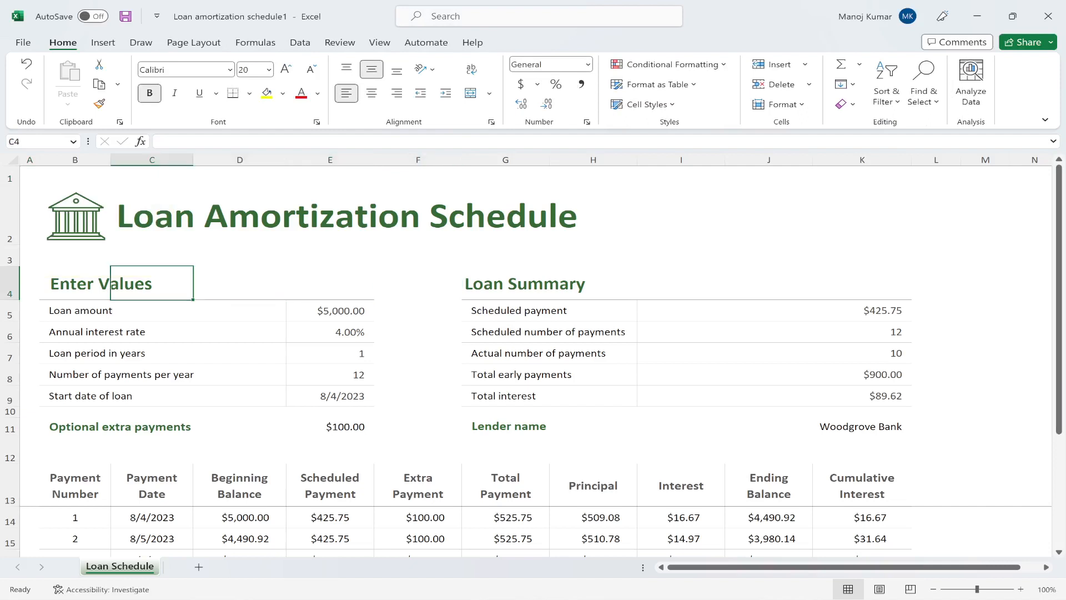
pyautogui.press('Left')
pyautogui.press('Left')
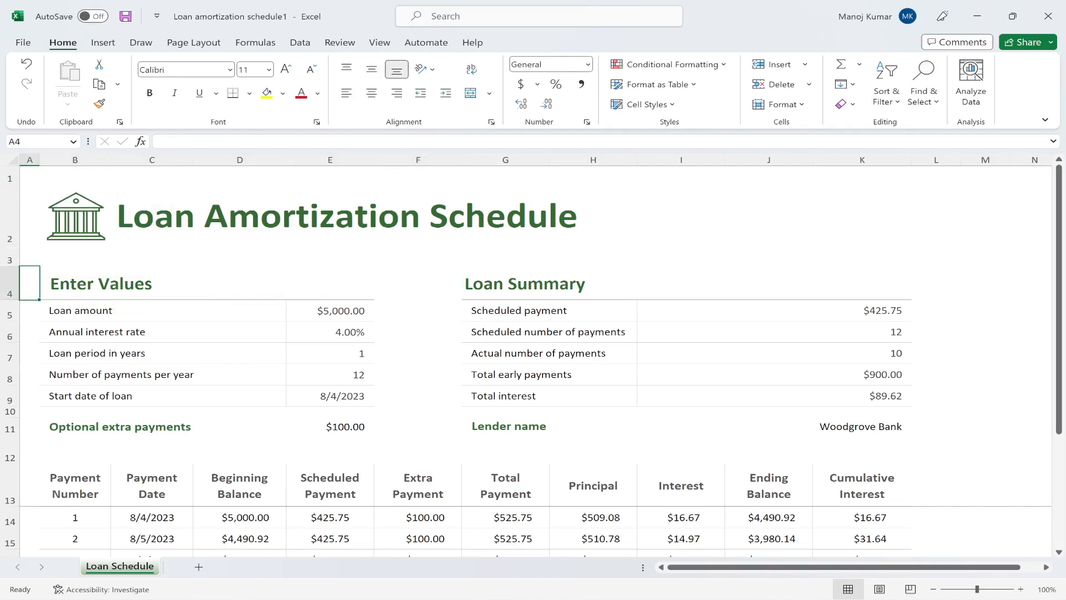
pyautogui.press('Right')
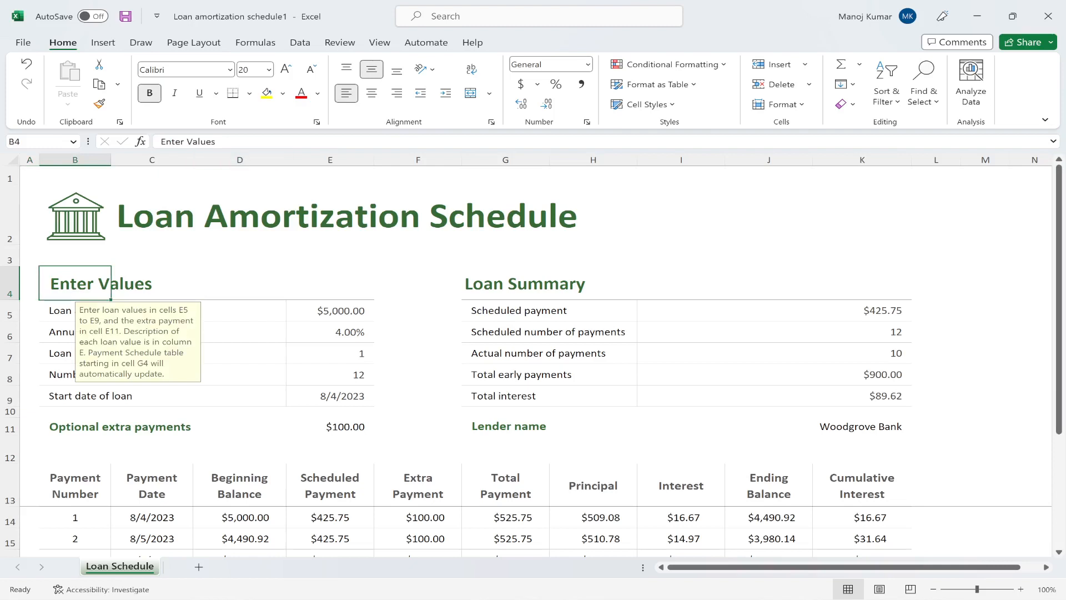
pyautogui.press('Right')
pyautogui.press('Right')
pyautogui.press('Right')
pyautogui.press('Right')
pyautogui.press('Right')
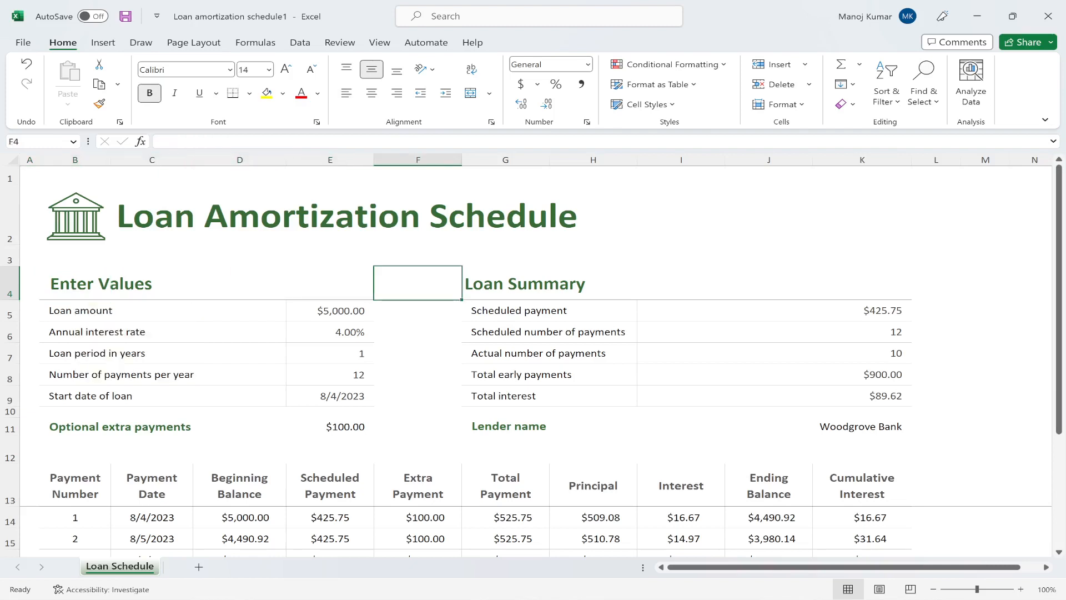
pyautogui.press('Right')
pyautogui.press('Down')
pyautogui.press('Down')
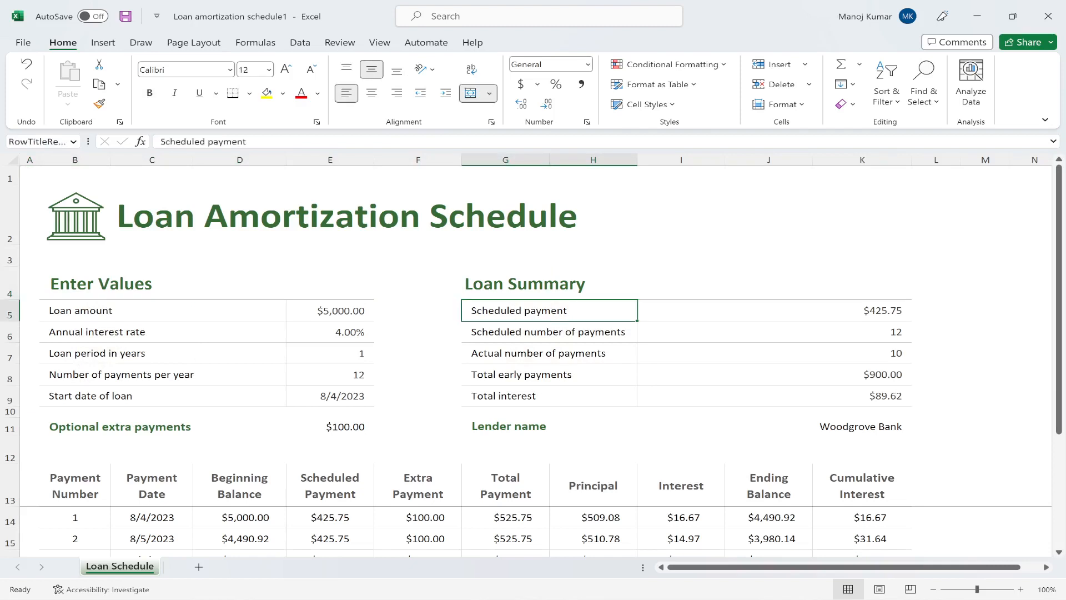
pyautogui.press('Left')
pyautogui.press('Left')
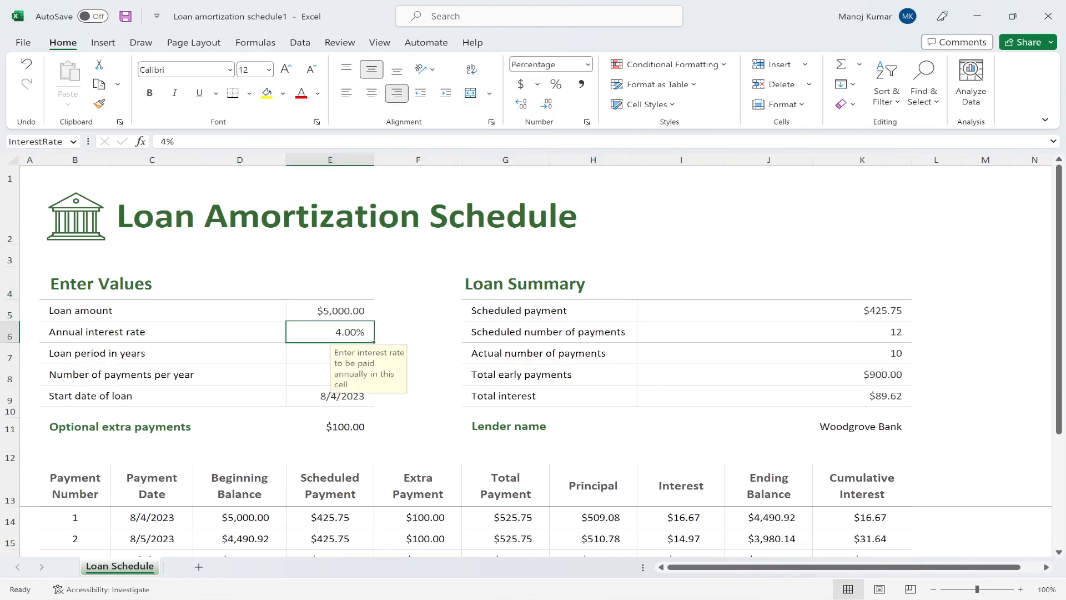
pyautogui.press('Down')
pyautogui.press('Down')
pyautogui.press('Down')
pyautogui.press('Down')
pyautogui.press('Down')
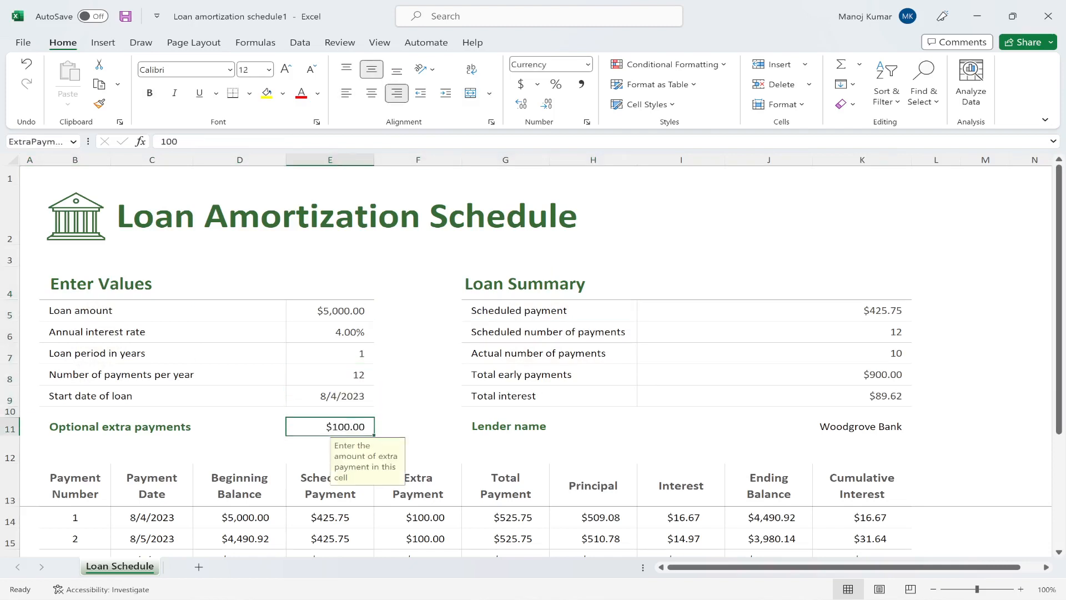
pyautogui.press('Down')
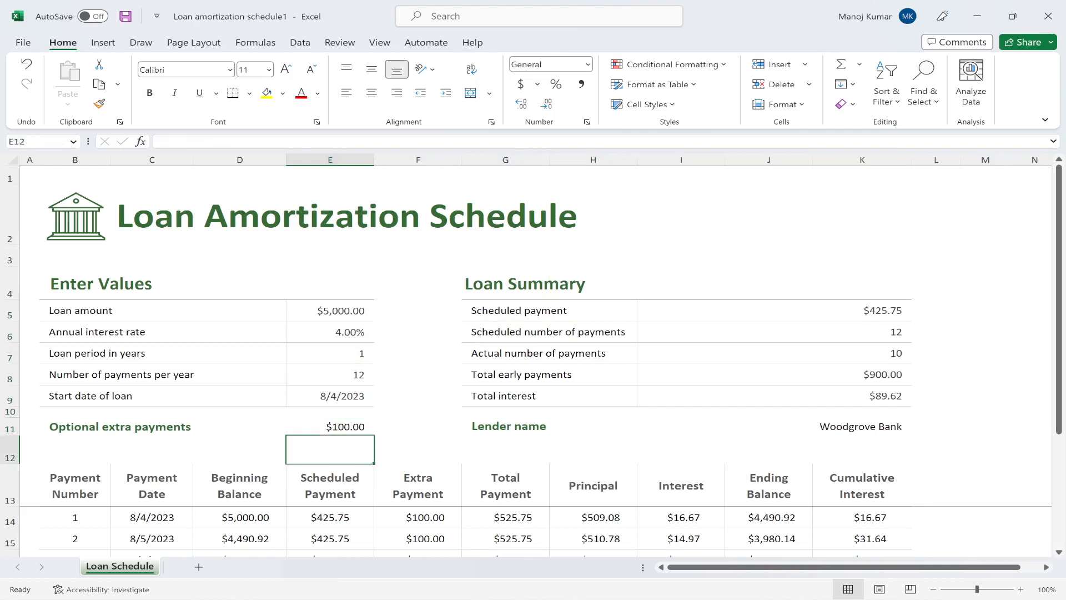
# Examine the first row of the payment schedule table, from Payment Number across to Cumulative Interest.
pyautogui.click(330, 517)
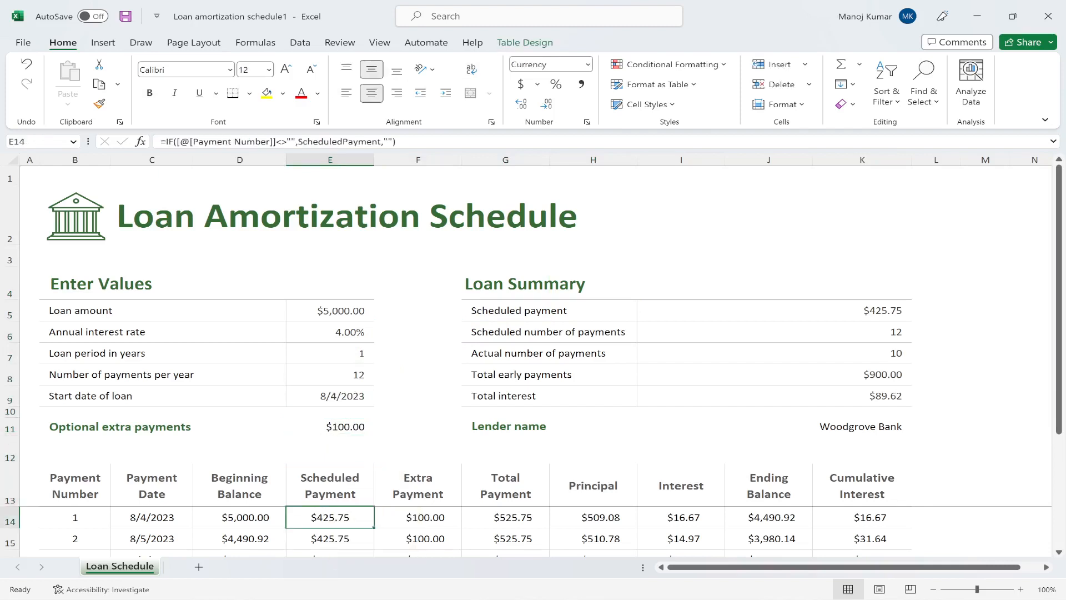
pyautogui.press('Left')
pyautogui.press('Left')
pyautogui.press('Left')
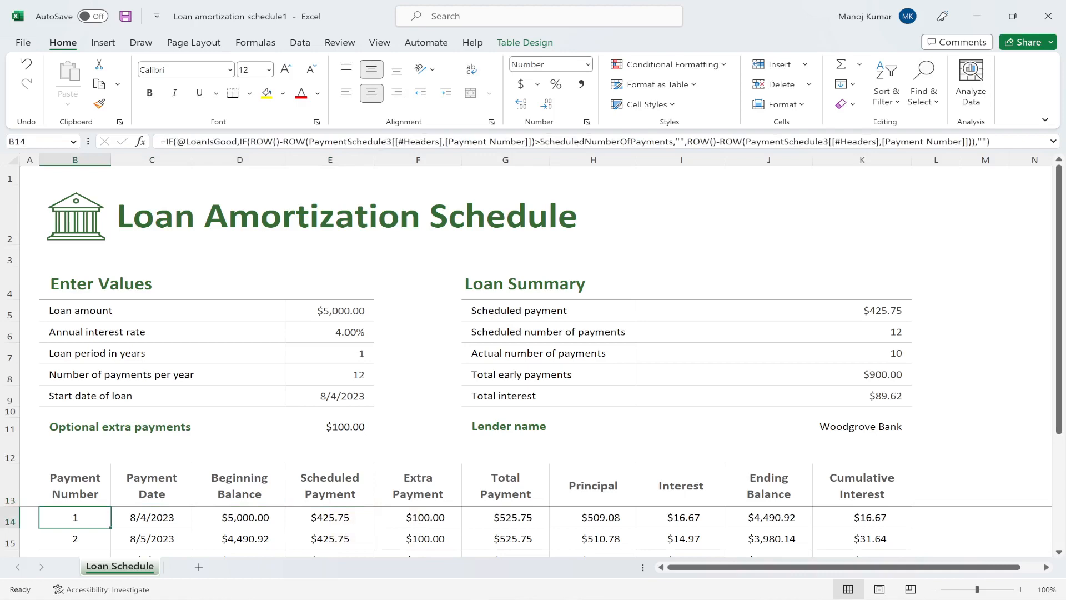
pyautogui.scroll(-1, 533, 361)
pyautogui.scroll(1, 533, 361)
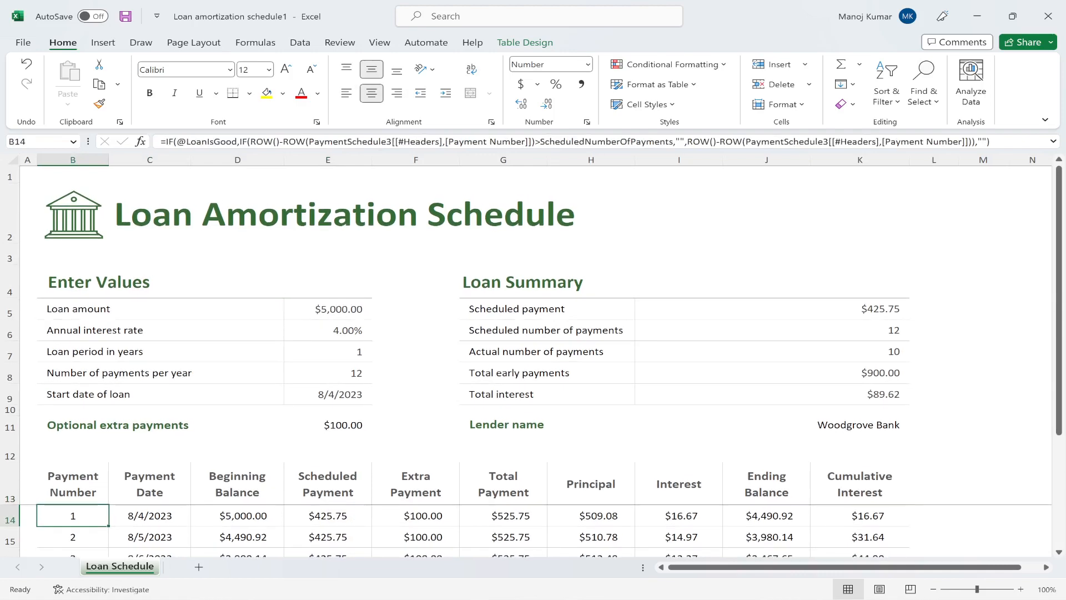
pyautogui.press('Right')
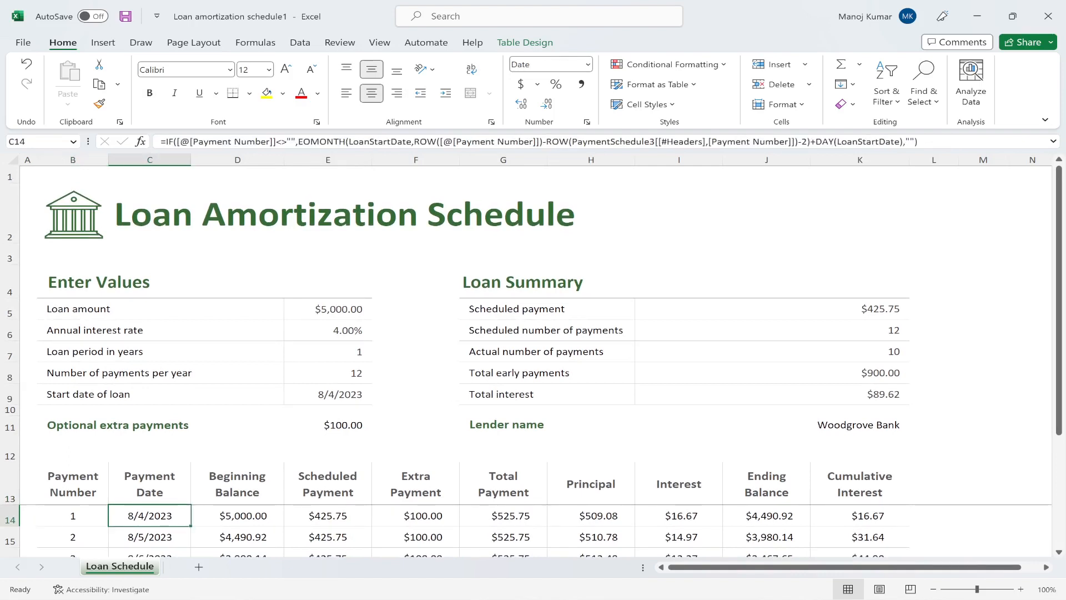
pyautogui.press('Right')
pyautogui.press('Right')
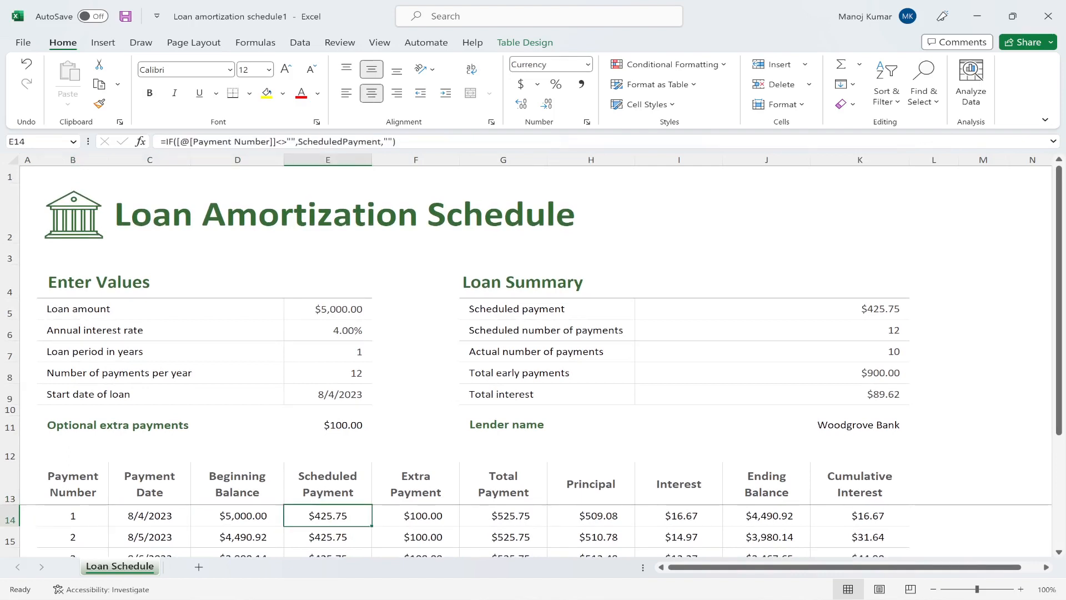
pyautogui.press('Right')
pyautogui.press('Right')
pyautogui.press('Right')
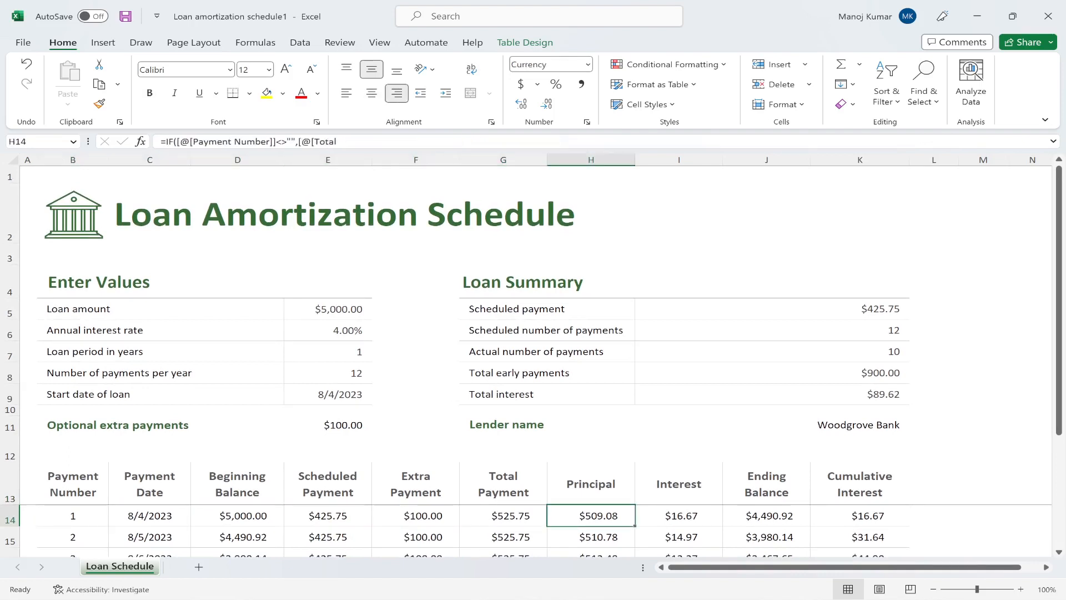
pyautogui.press('Right')
pyautogui.press('Right')
pyautogui.press('Right')
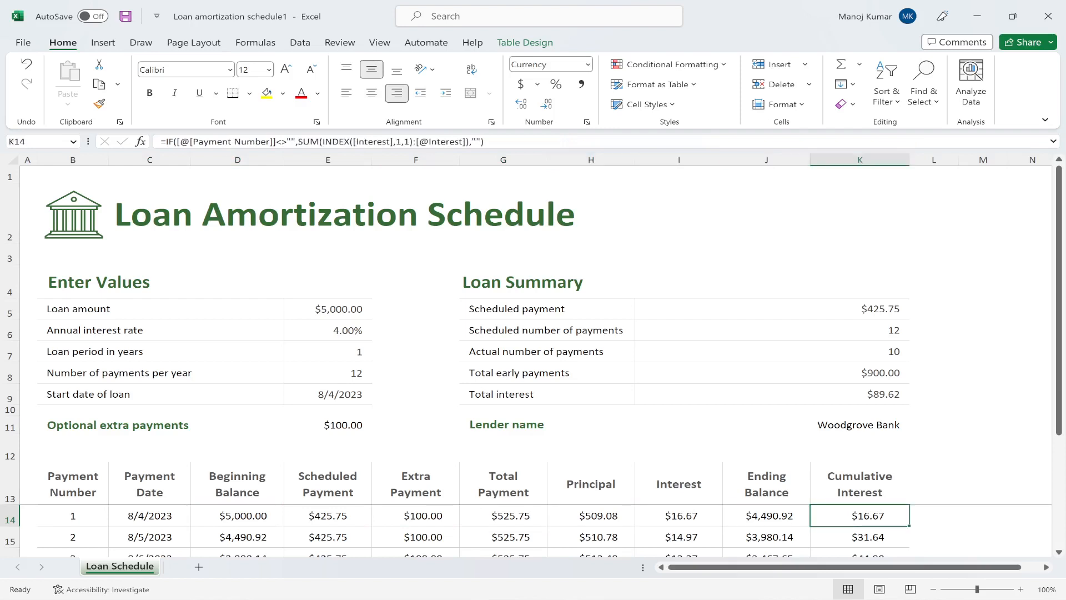
pyautogui.press('Left')
pyautogui.press('Left')
pyautogui.press('Left')
pyautogui.press('Left')
pyautogui.press('Left')
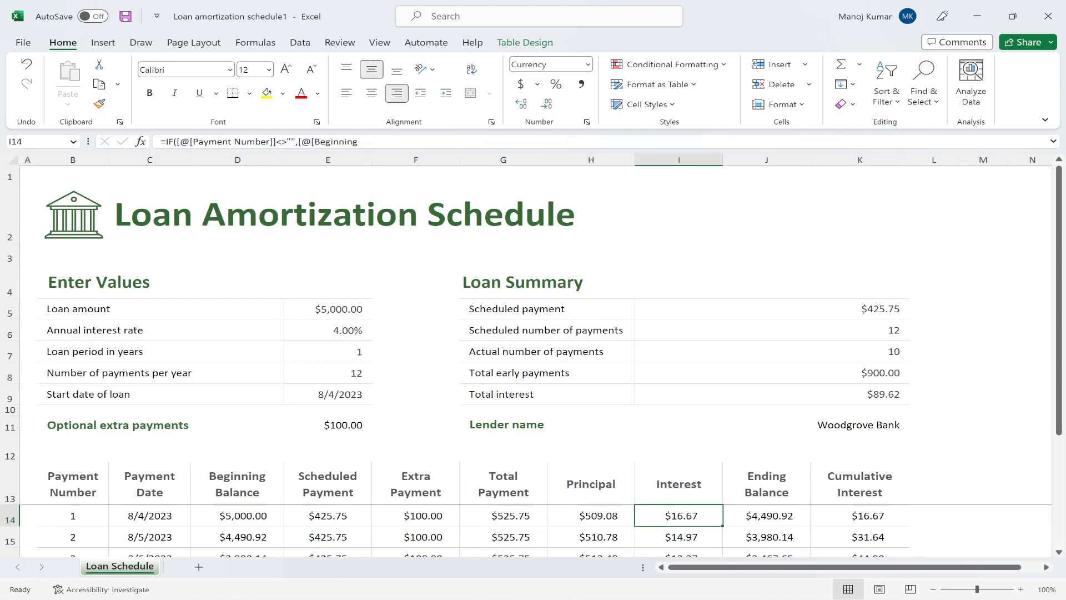
# Change the currency symbol of the loan amount cell to ₹ Hindi in its number format.
pyautogui.press('Up')
pyautogui.press('Up')
pyautogui.press('Up')
pyautogui.press('Up')
pyautogui.press('Up')
pyautogui.press('Up')
pyautogui.press('Up')
pyautogui.press('Up')
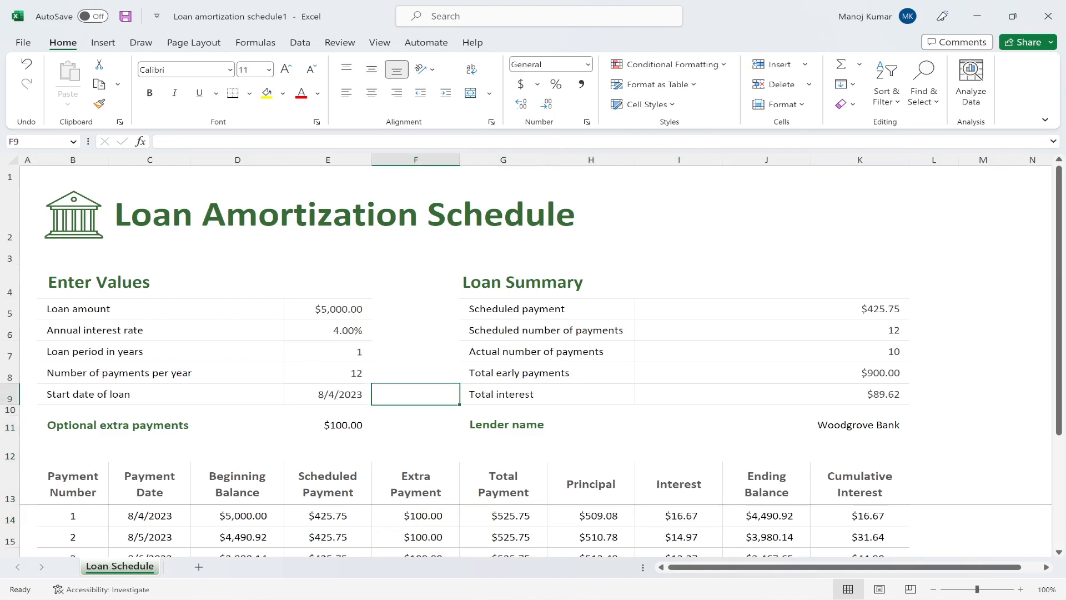
pyautogui.press('Up')
pyautogui.press('Left')
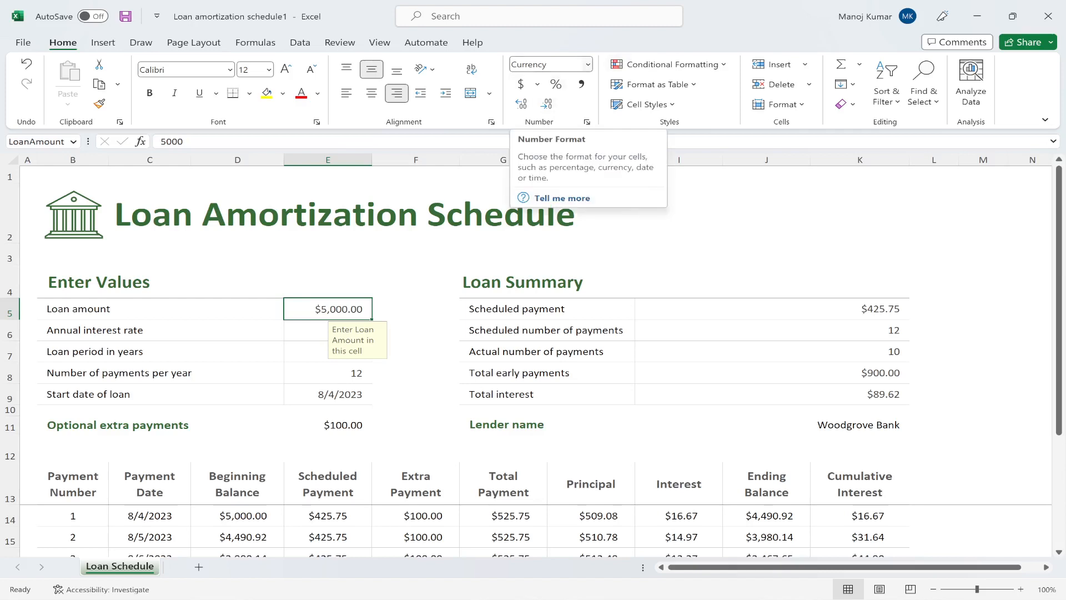
pyautogui.click(588, 64)
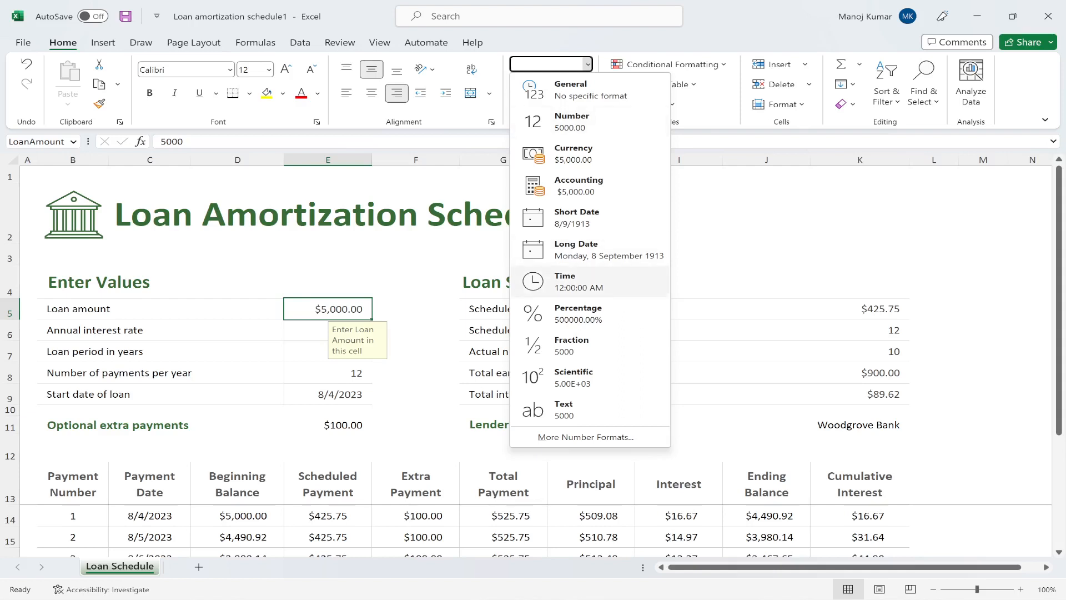
pyautogui.click(586, 437)
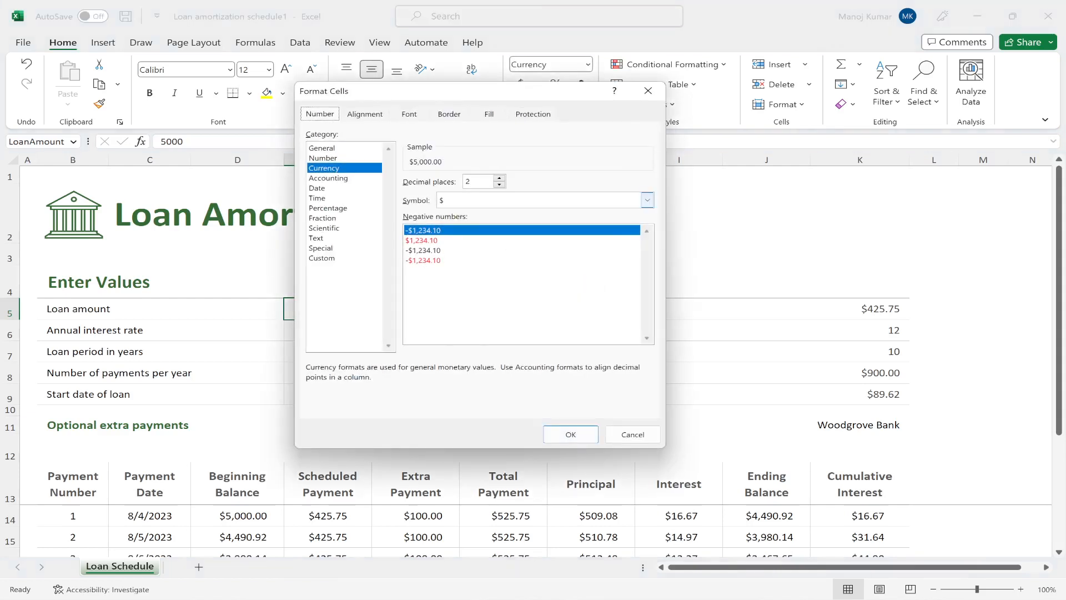
pyautogui.click(647, 200)
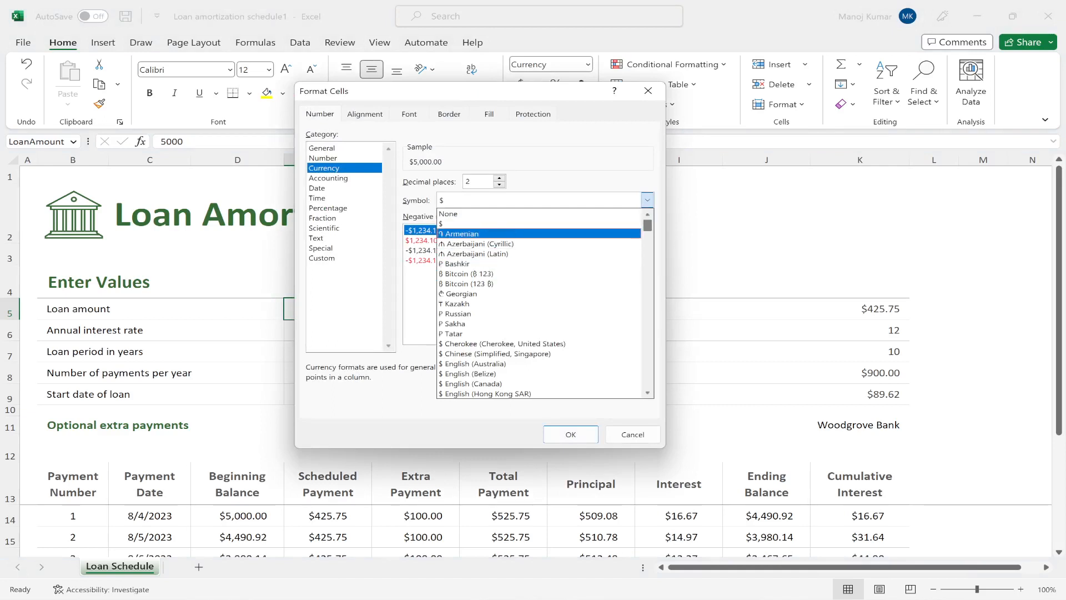
pyautogui.scroll(-20, 539, 303)
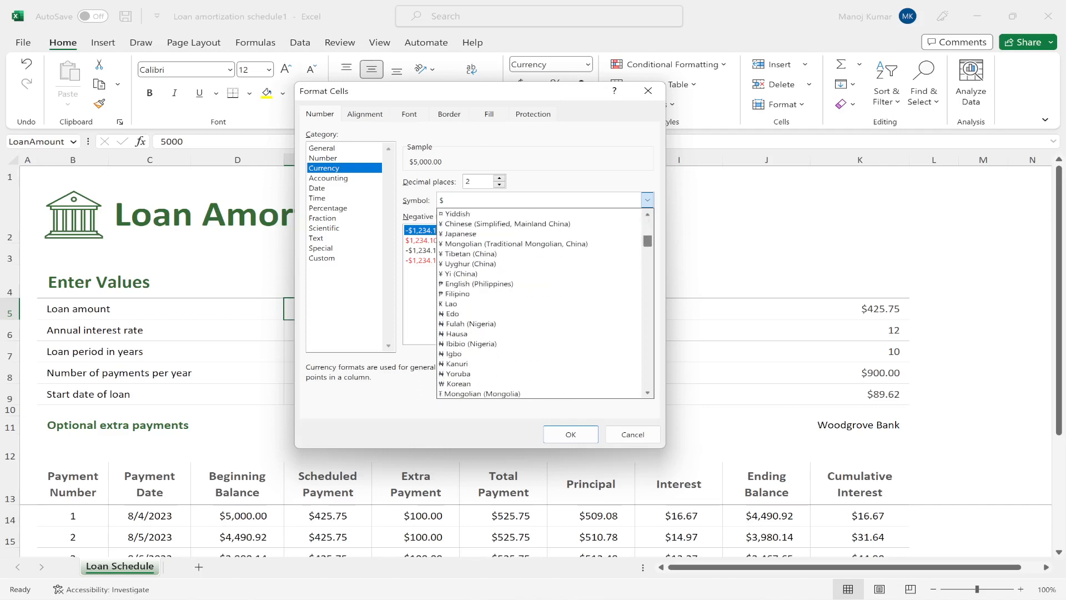
pyautogui.moveTo(647, 248)
pyautogui.mouseDown()
pyautogui.moveTo(648, 259)
pyautogui.moveTo(648, 235)
pyautogui.mouseUp()
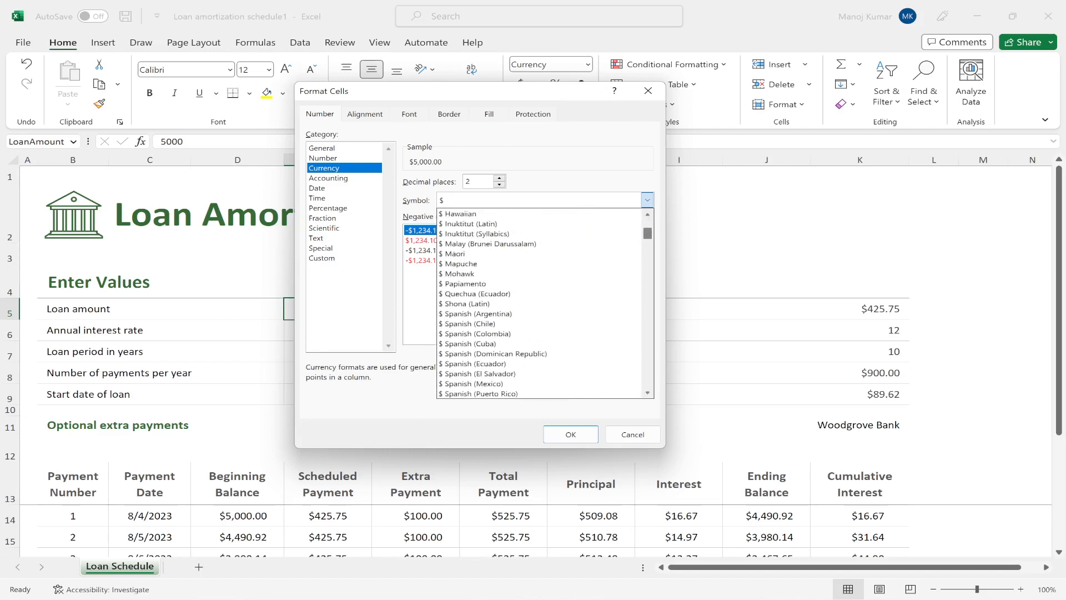
pyautogui.scroll(7, 561, 284)
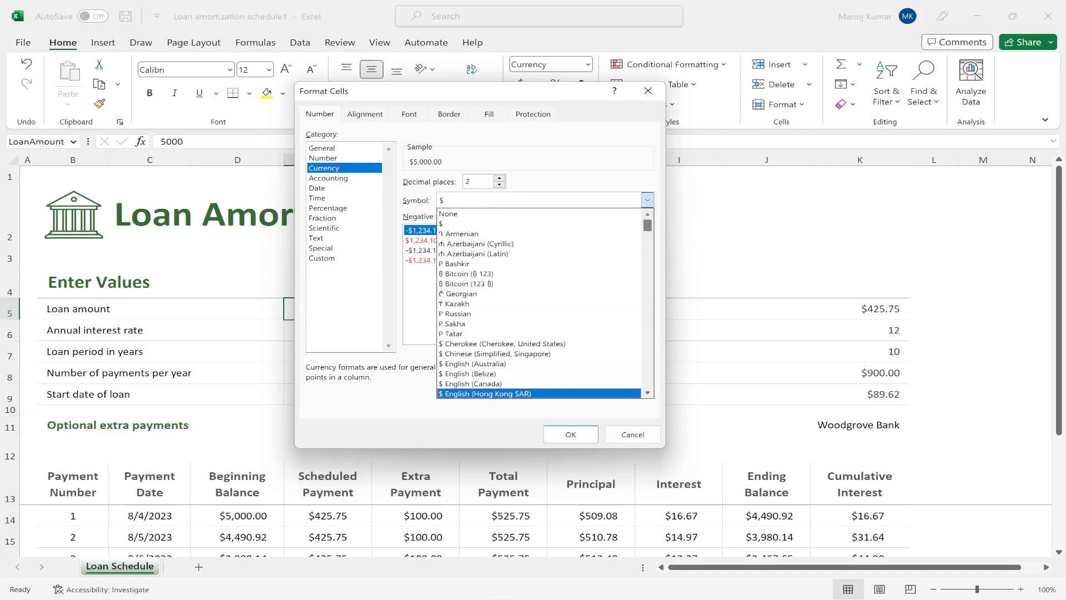
pyautogui.click(647, 393)
pyautogui.click(647, 393)
pyautogui.scroll(-10, 540, 303)
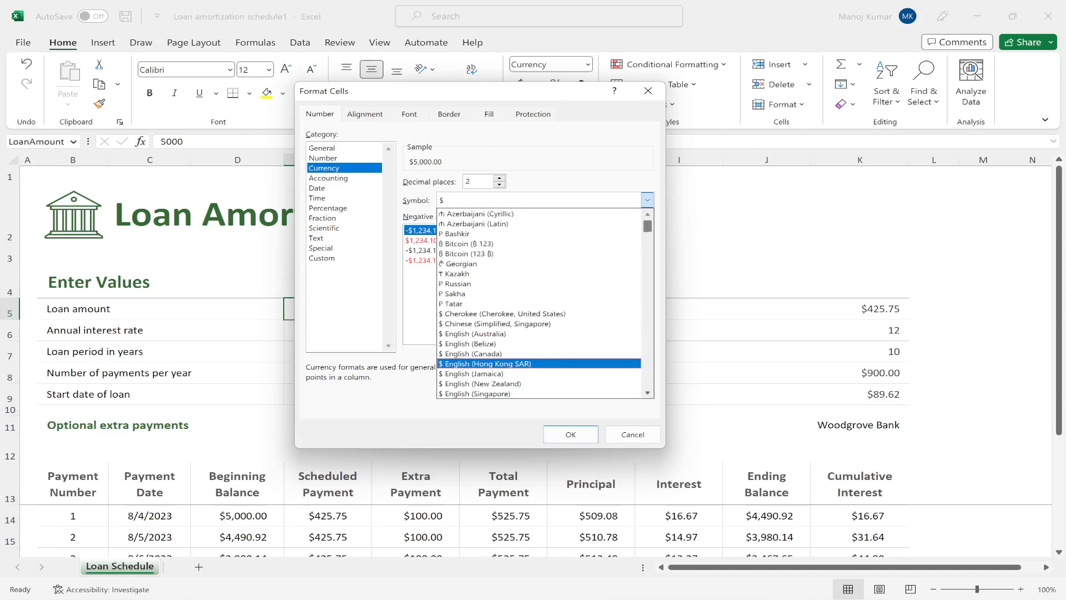
pyautogui.scroll(-3, 540, 303)
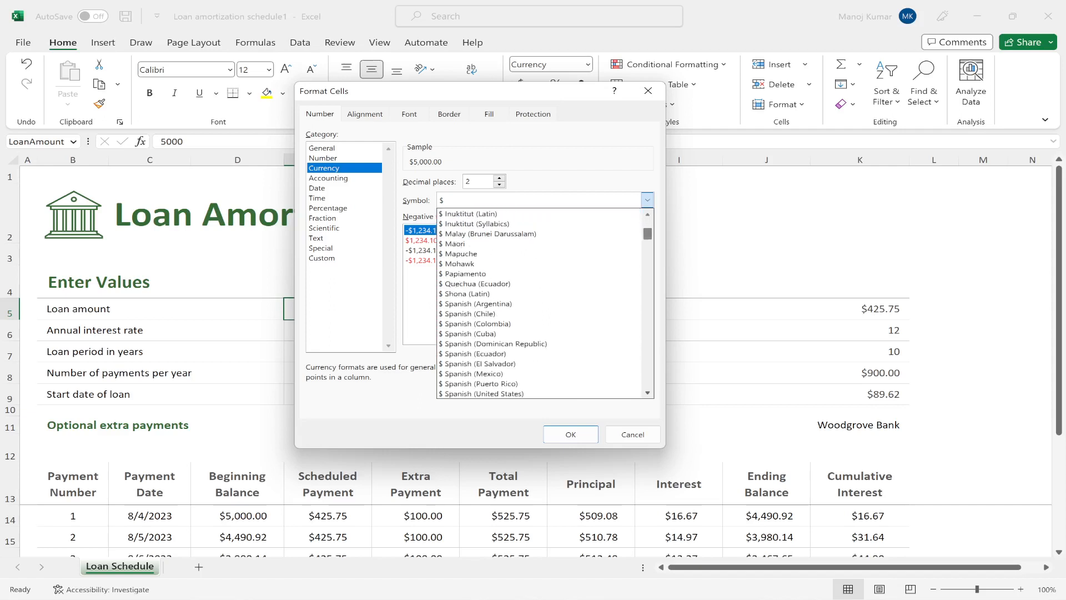
pyautogui.scroll(-4, 540, 304)
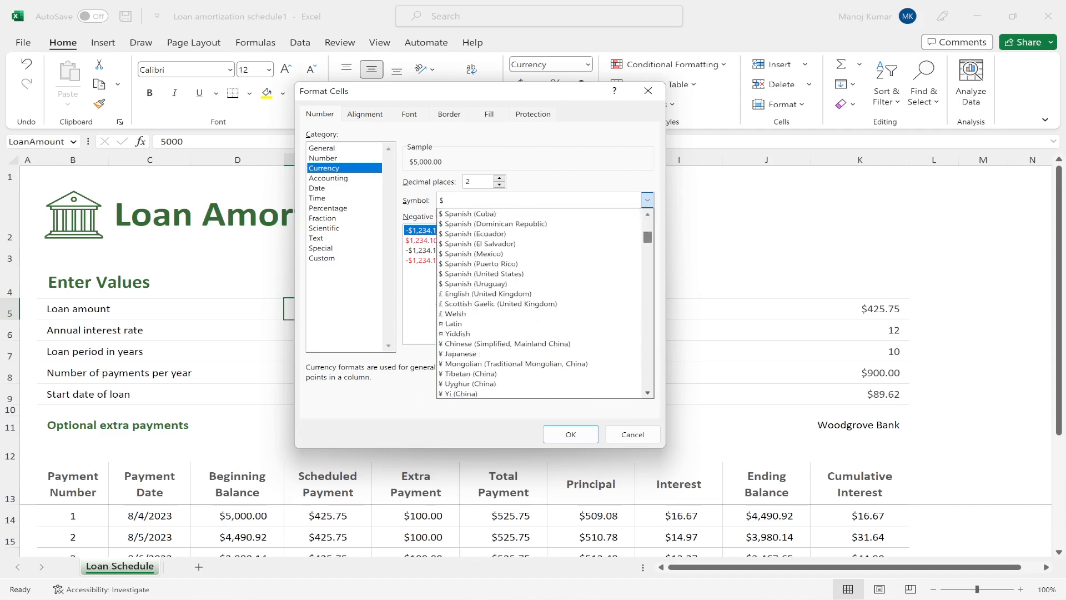
pyautogui.scroll(-4, 540, 303)
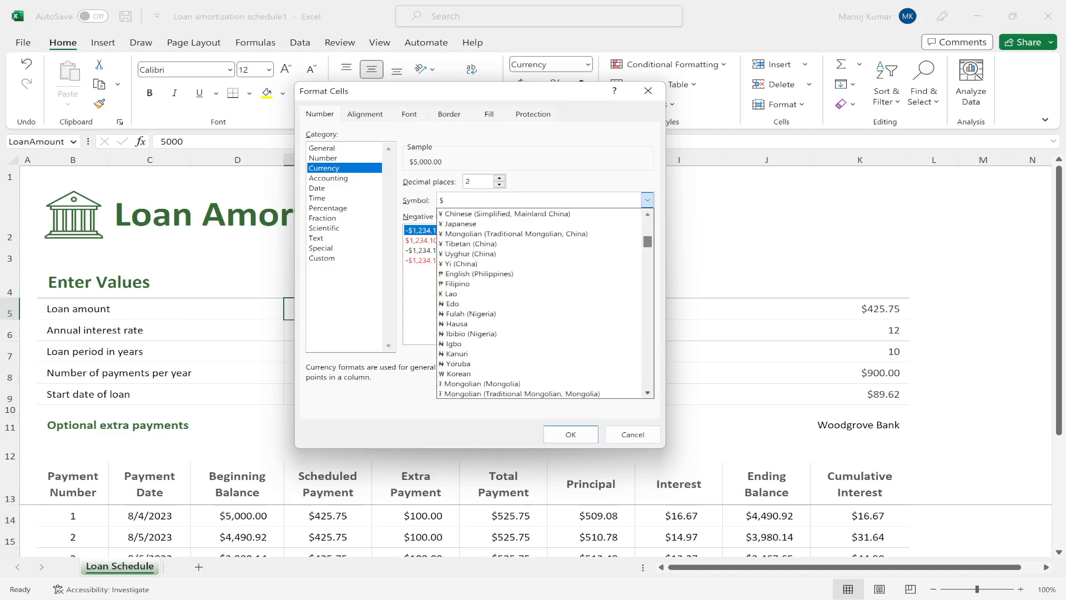
pyautogui.scroll(-4, 540, 303)
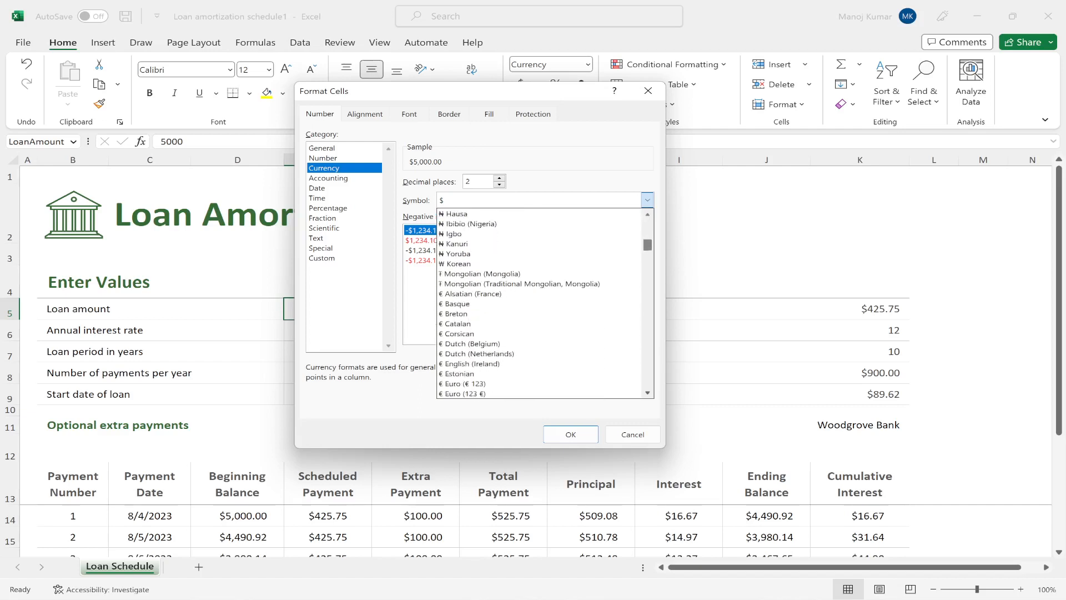
pyautogui.scroll(-1, 540, 304)
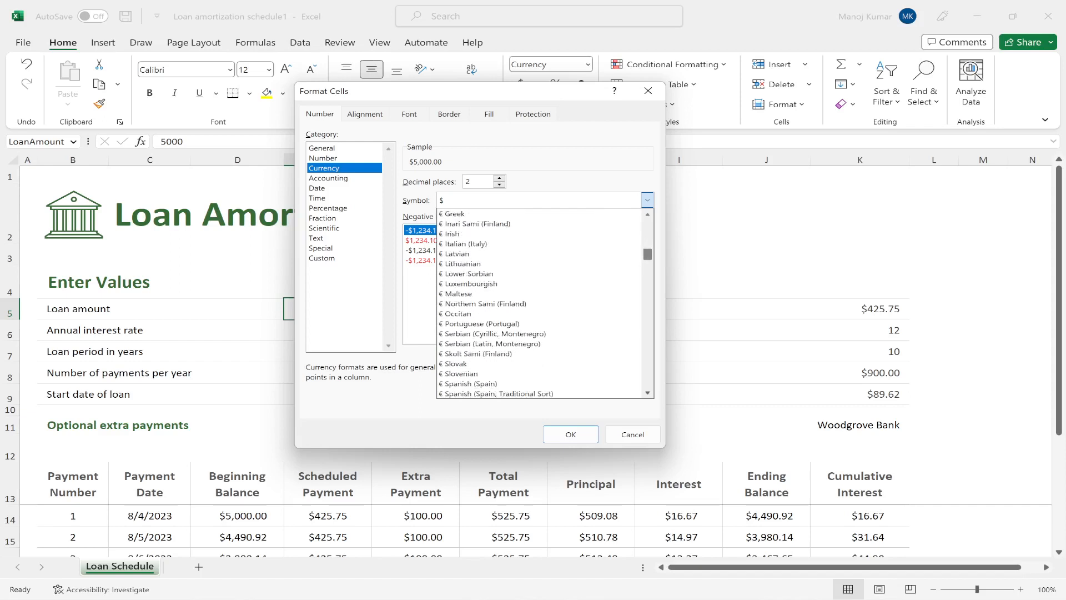
pyautogui.scroll(-4, 540, 303)
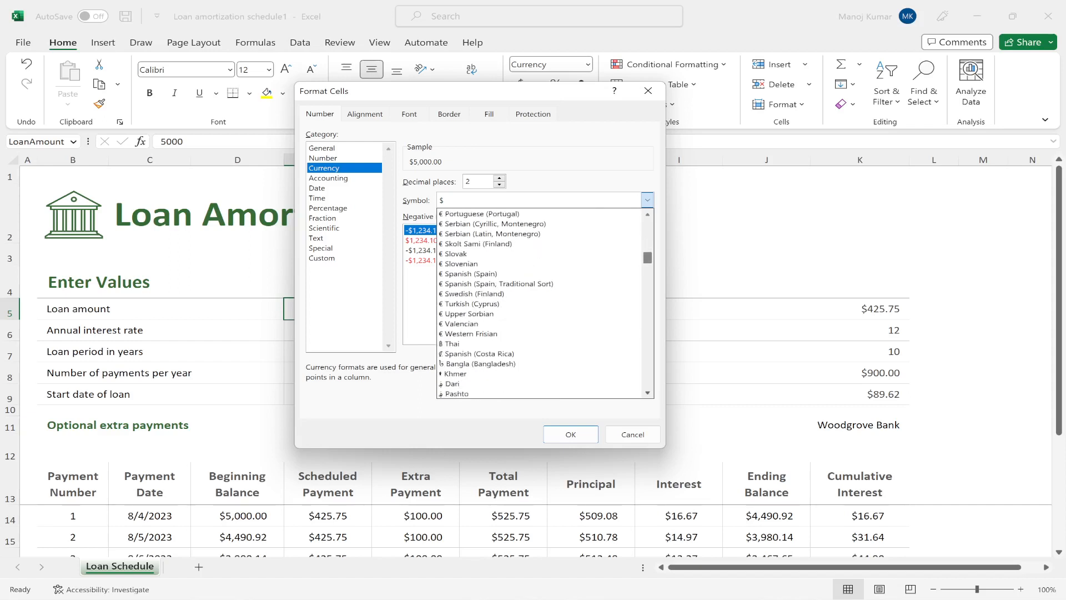
pyautogui.scroll(-3, 540, 303)
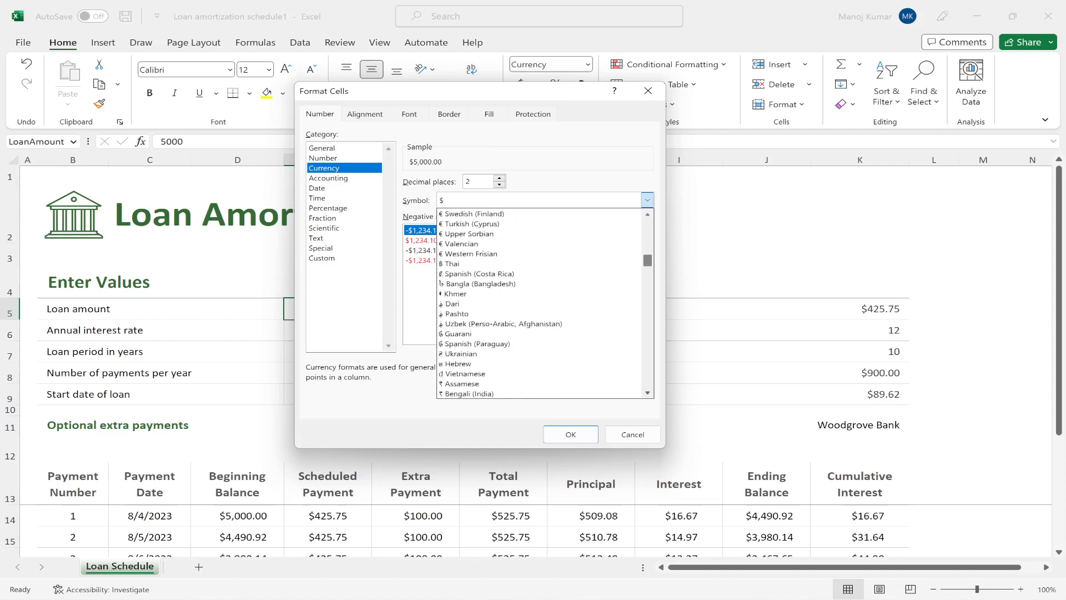
pyautogui.scroll(-3, 540, 303)
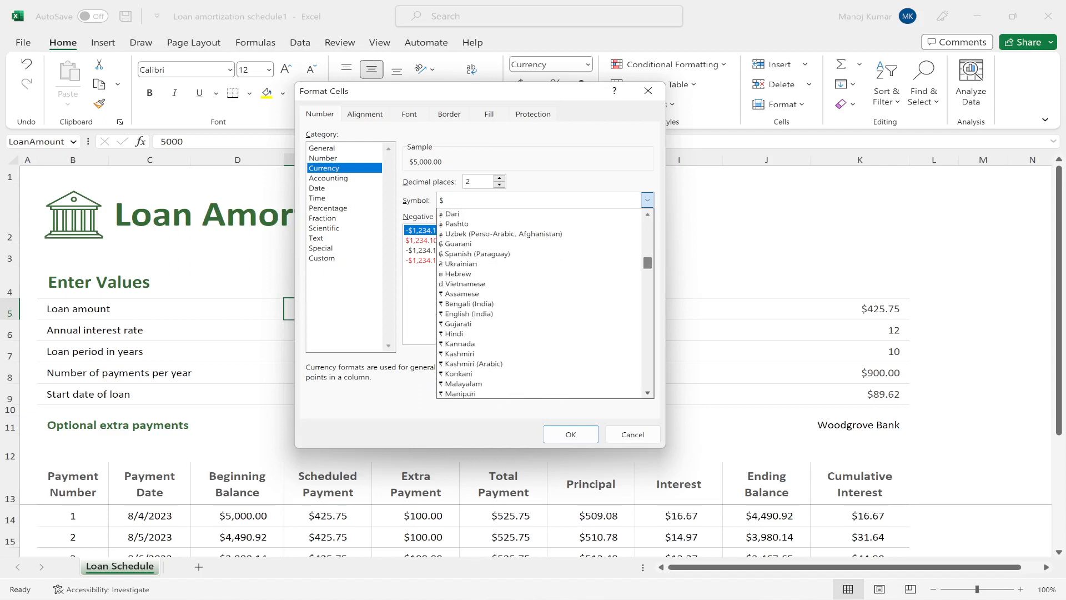
pyautogui.click(540, 334)
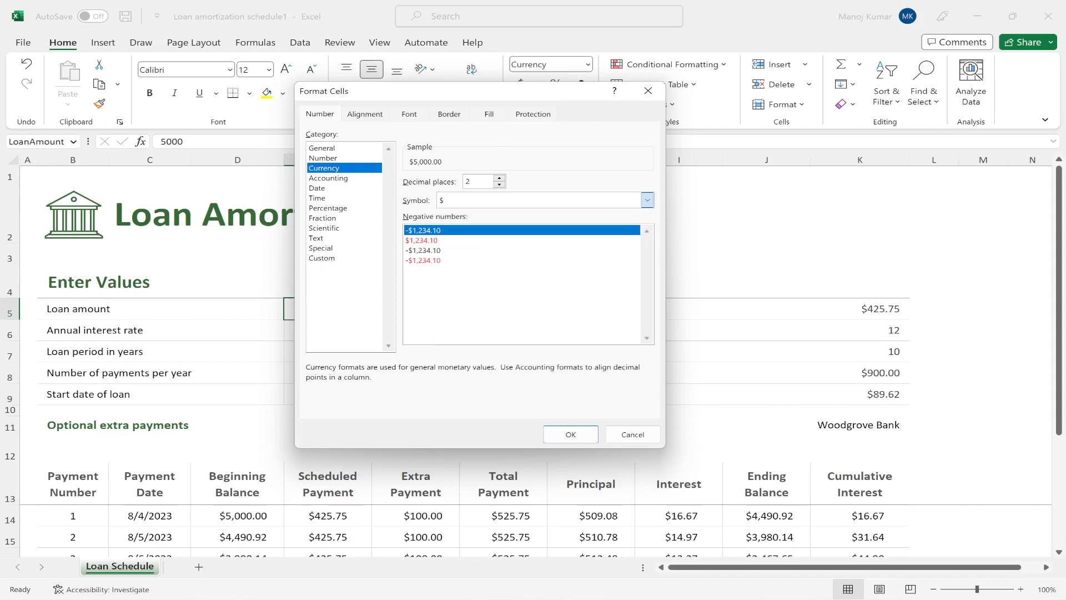
pyautogui.click(570, 434)
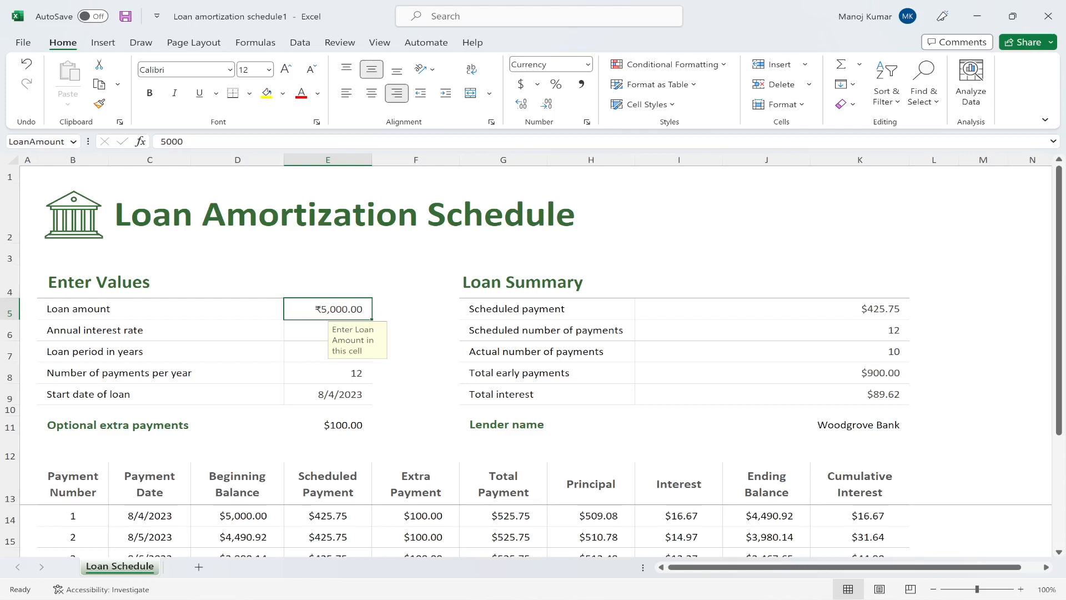
# Set the loan amount to 50000 and the annual interest rate to 8.9%.
pyautogui.write('50000')
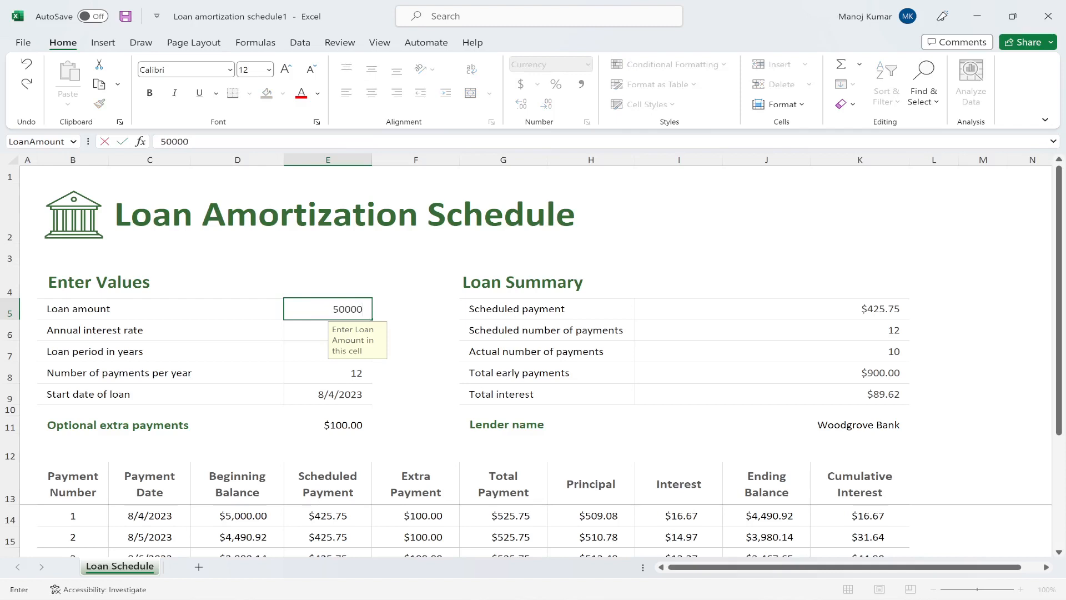
pyautogui.press('Return')
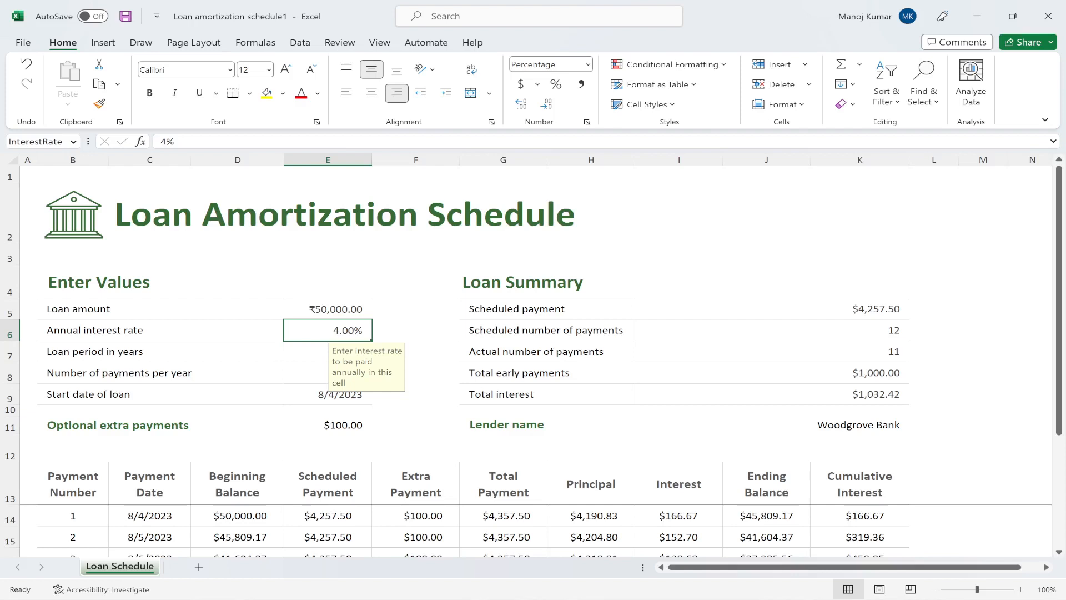
pyautogui.write('8')
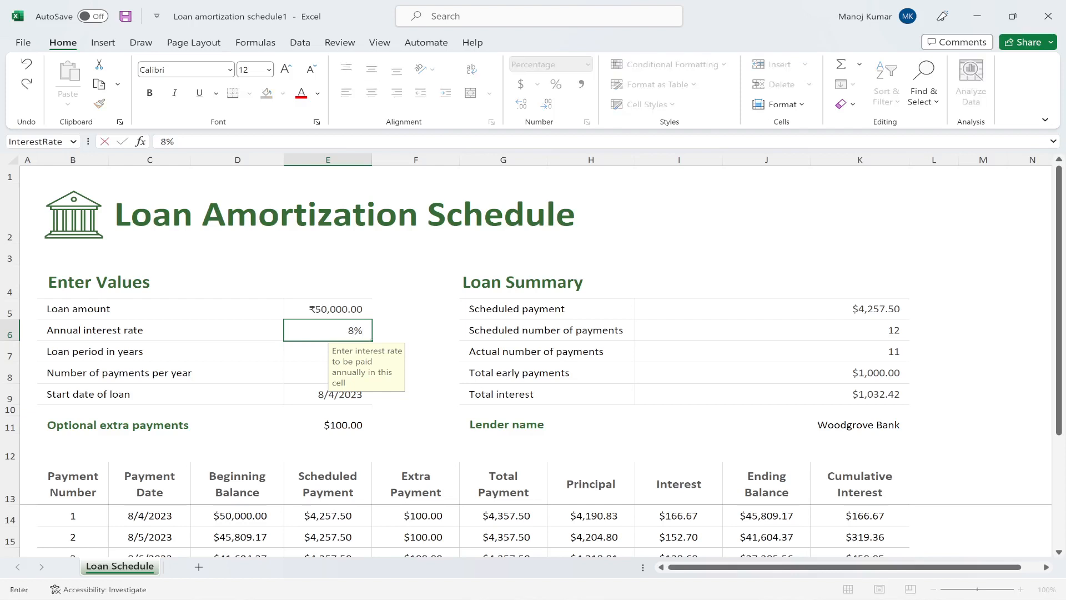
pyautogui.write('.9')
pyautogui.press('Return')
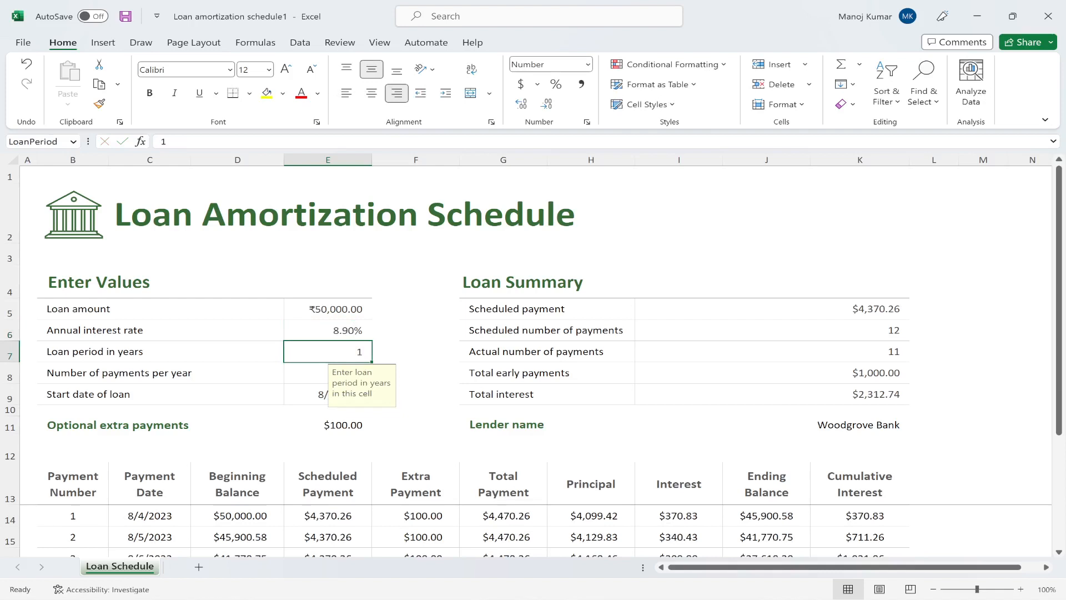
# Go through the remaining loan inputs and clear the optional extra payments amount.
pyautogui.press('Up')
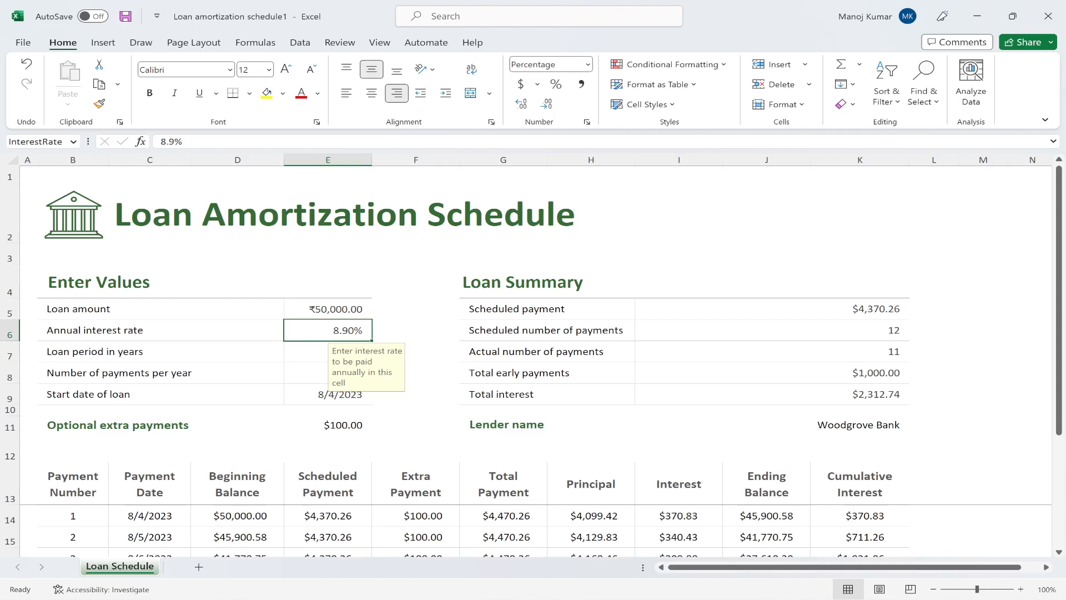
pyautogui.click(327, 352)
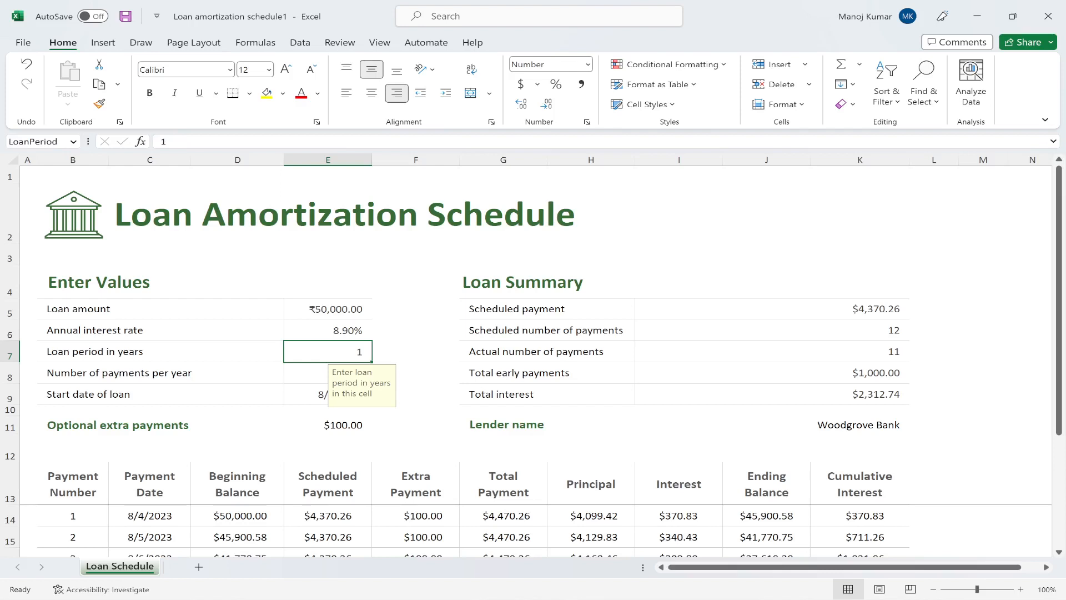
pyautogui.click(328, 373)
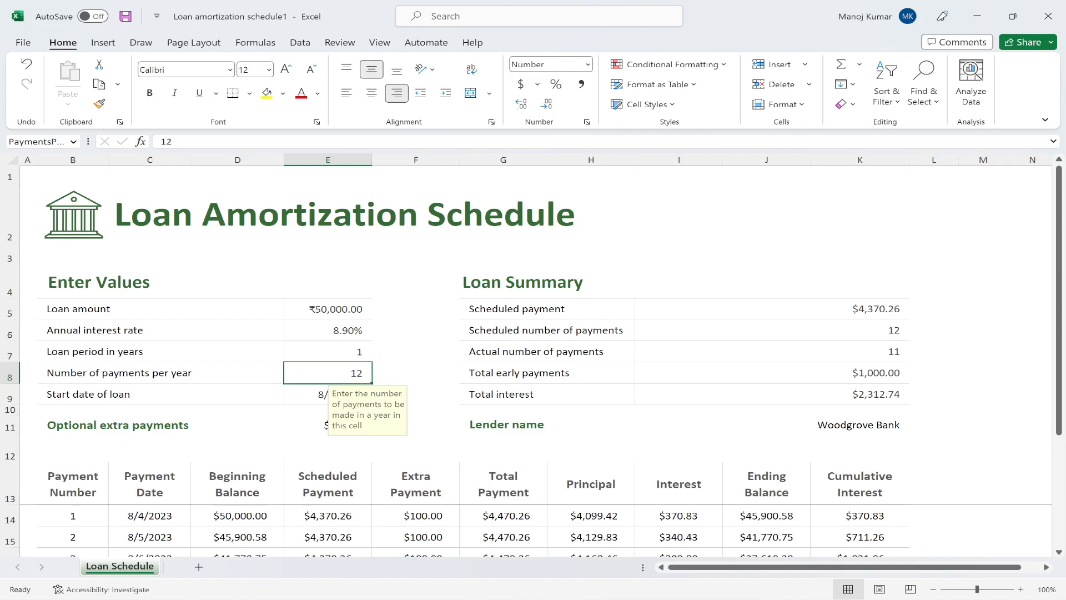
pyautogui.click(328, 395)
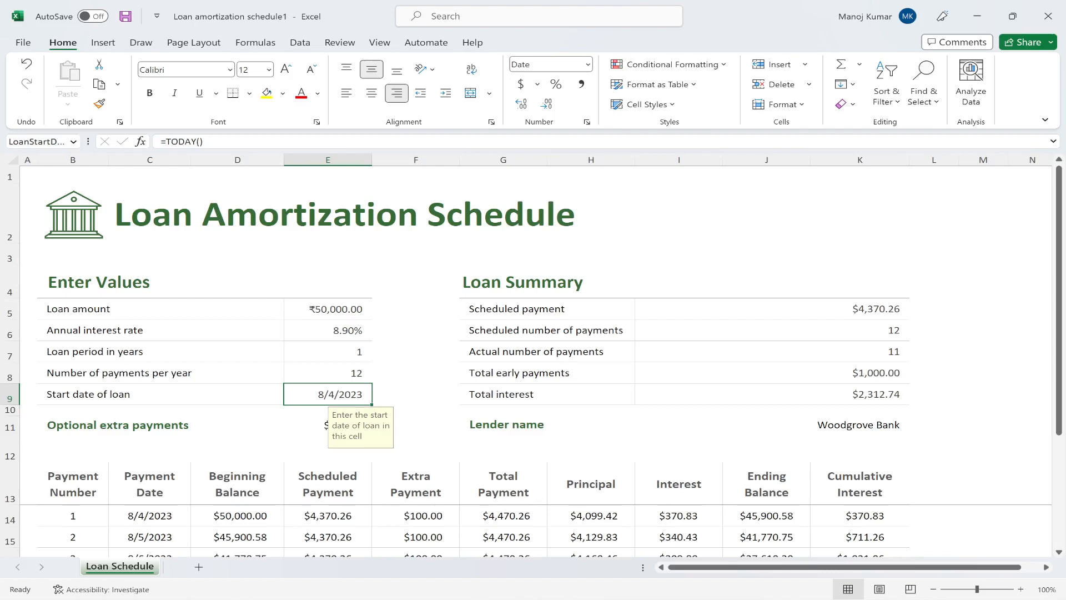
pyautogui.press('Down')
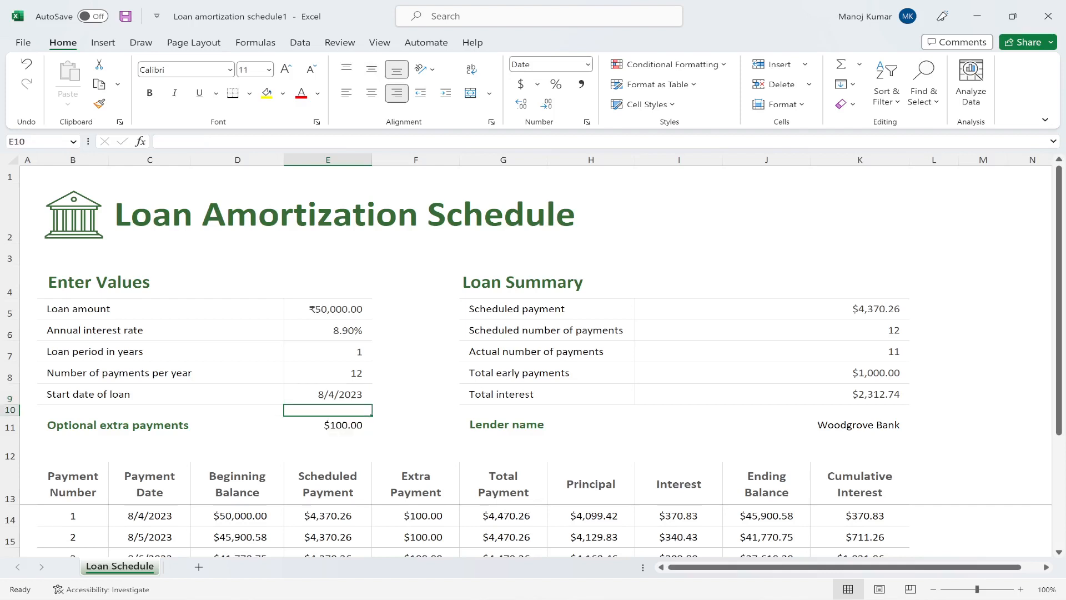
pyautogui.press('Down')
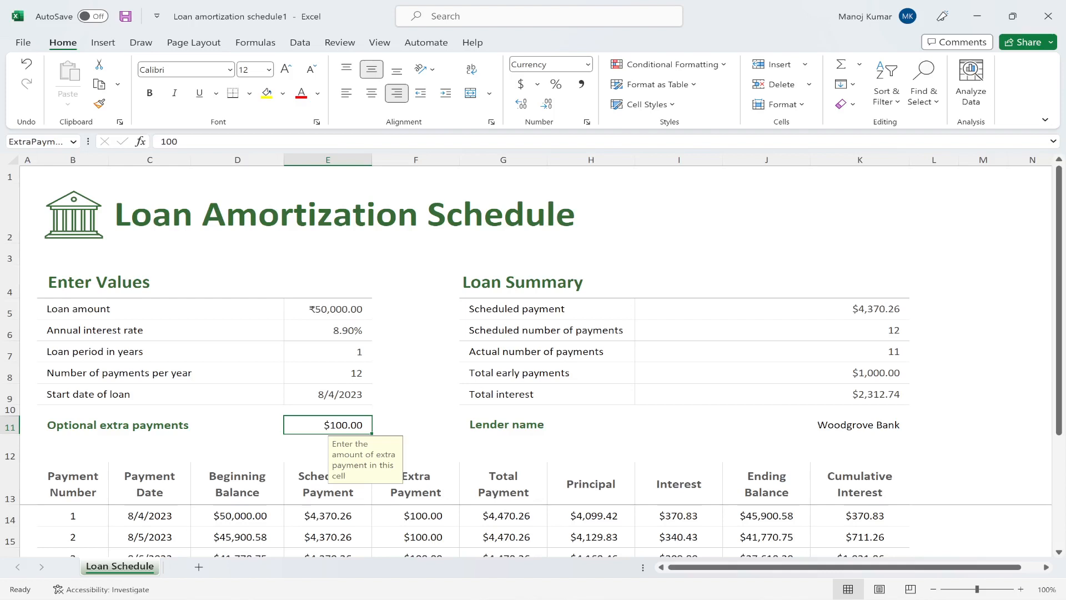
pyautogui.press('BackSpace')
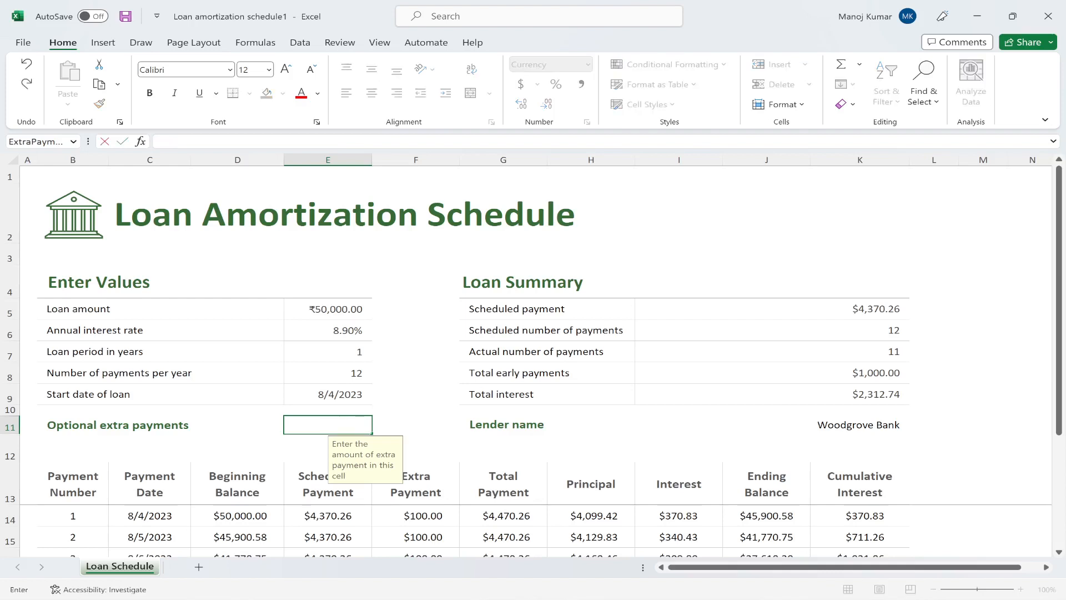
pyautogui.press('Return')
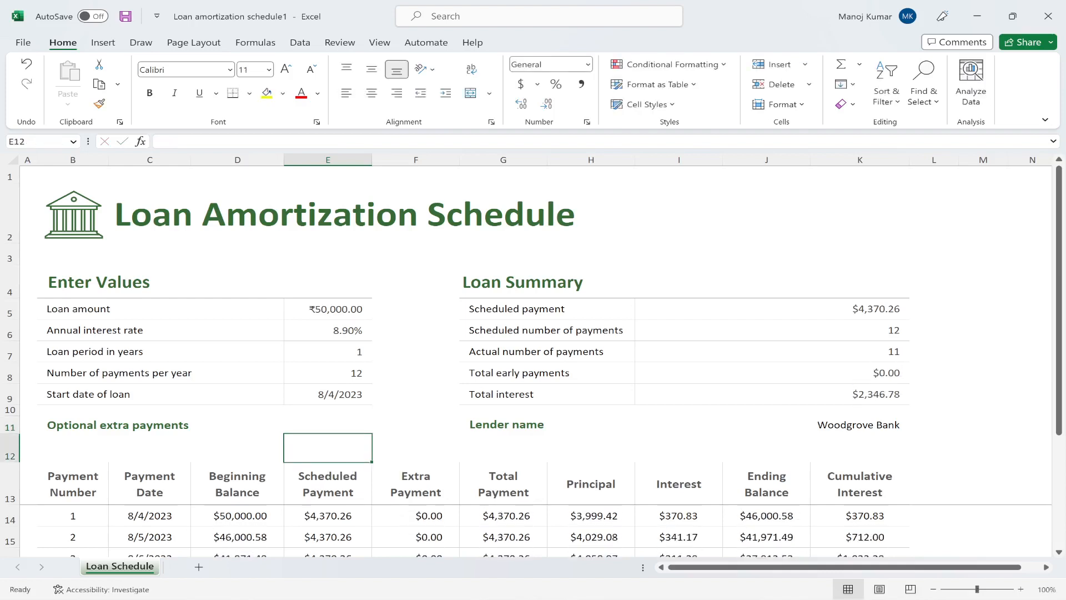
# Examine the first payment row of the schedule, from Payment Number across to Total Payment.
pyautogui.click(328, 410)
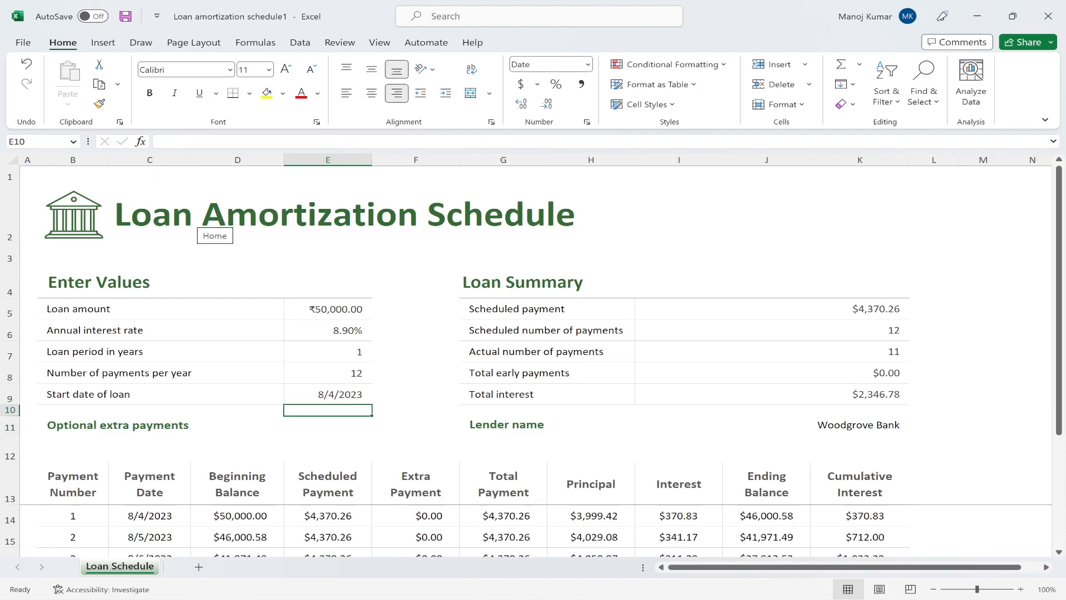
pyautogui.scroll(-2, 533, 355)
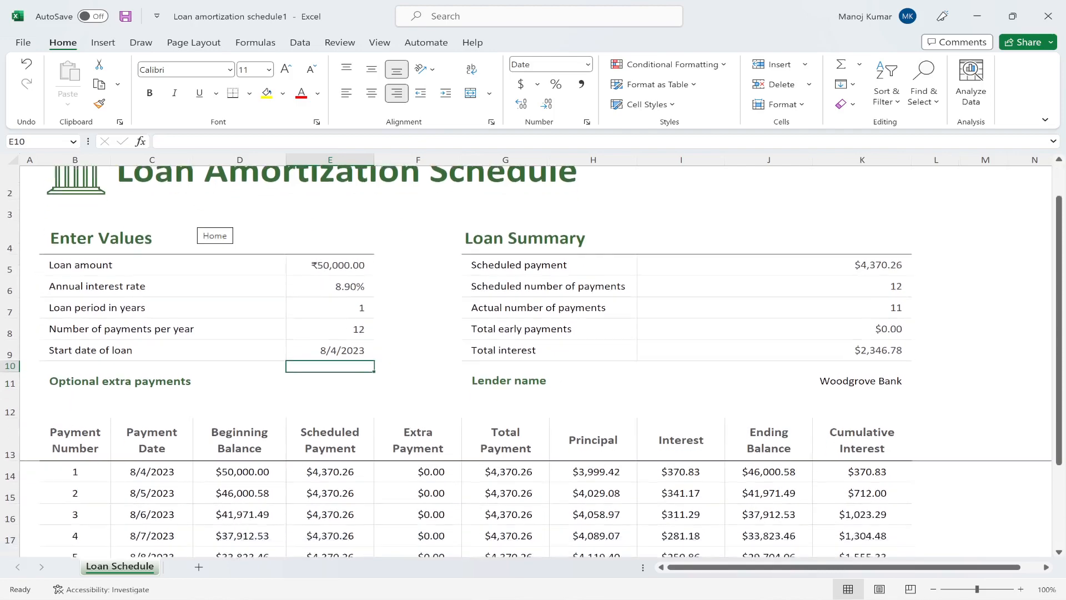
pyautogui.scroll(-2, 533, 355)
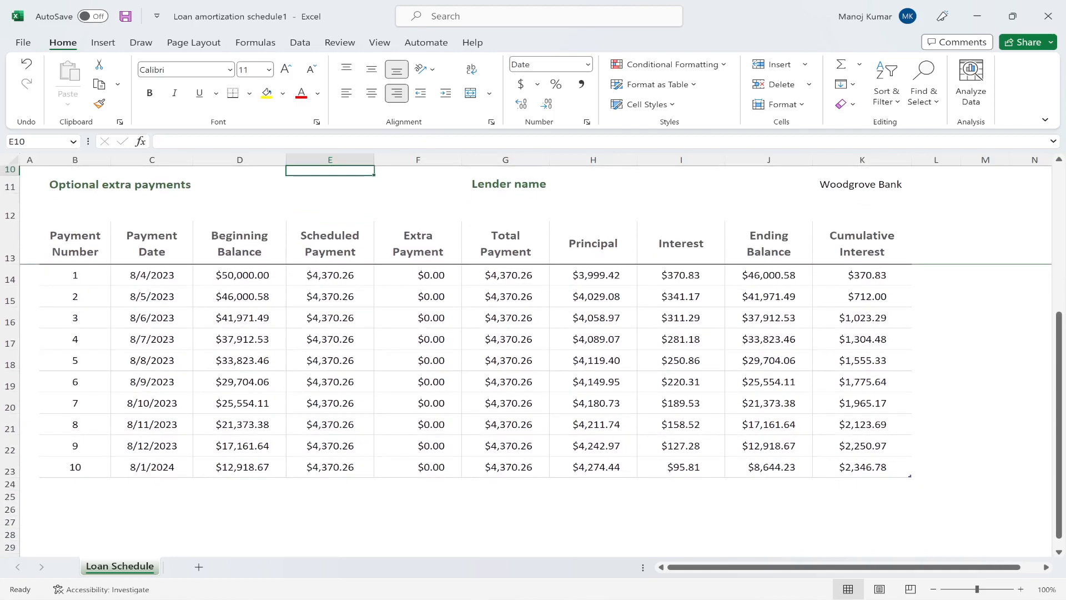
pyautogui.click(75, 276)
pyautogui.click(152, 276)
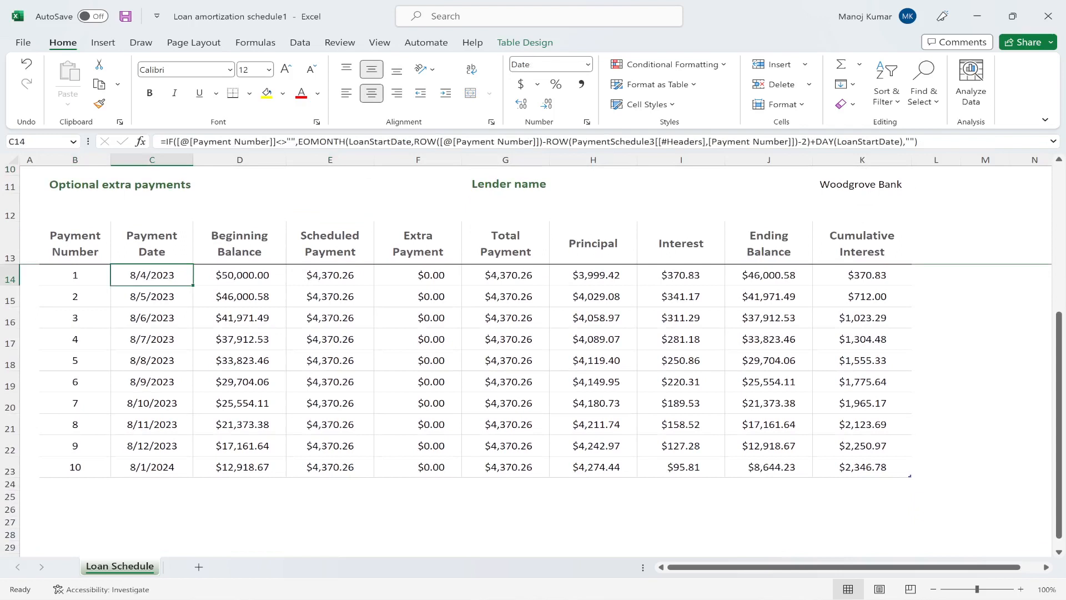
pyautogui.click(240, 276)
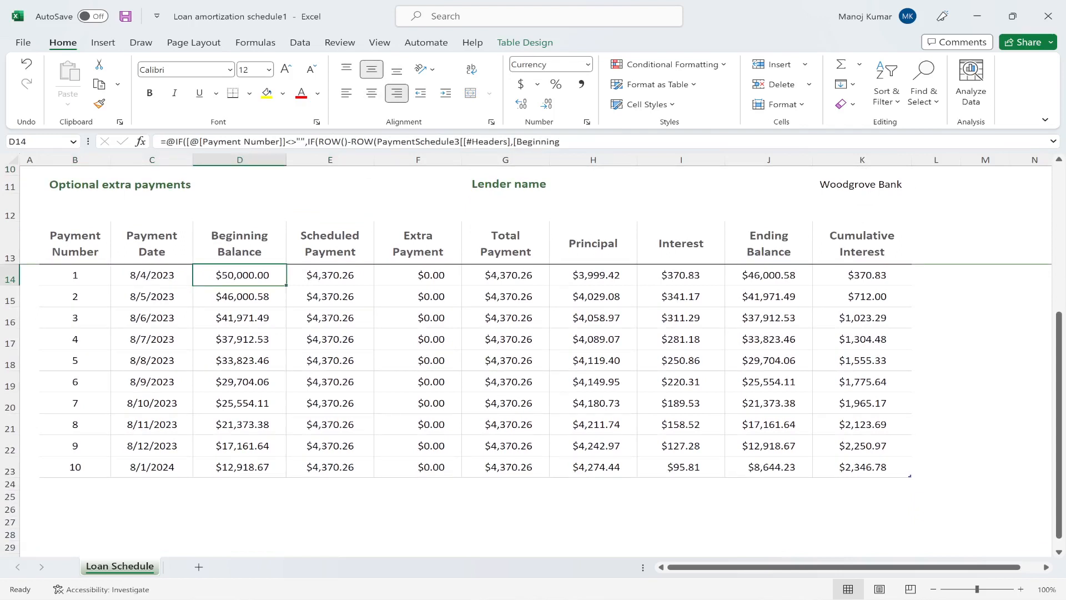
pyautogui.click(330, 275)
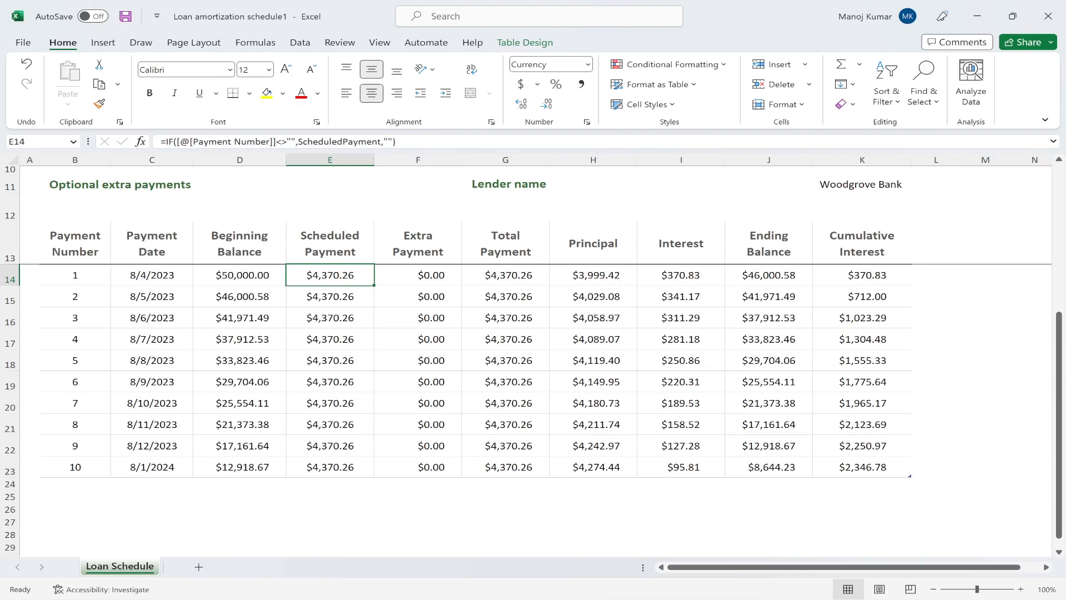
pyautogui.click(418, 275)
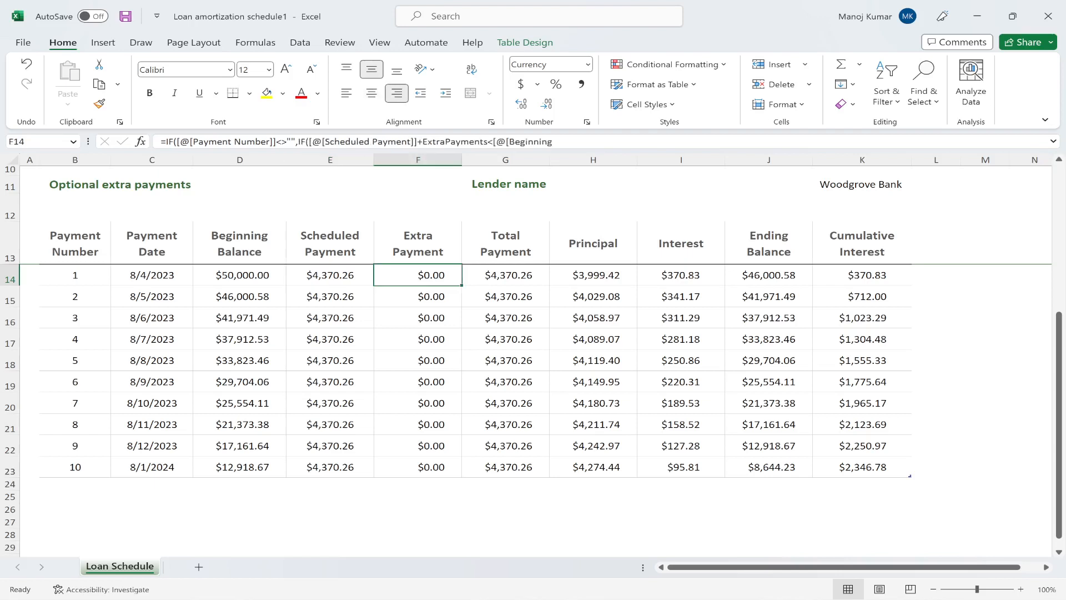
pyautogui.click(506, 275)
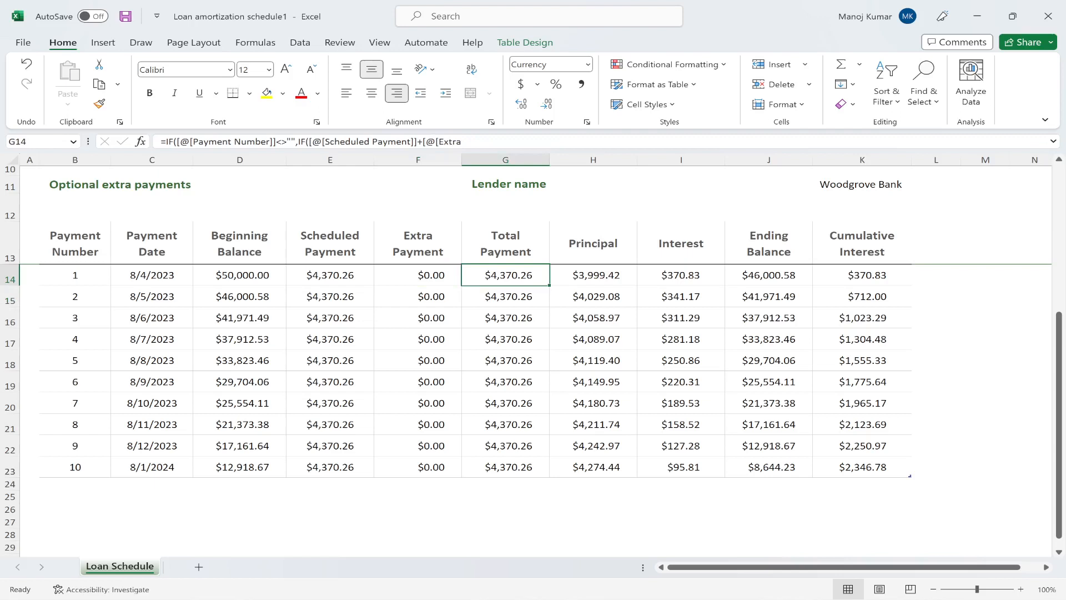
# Compare the principal and interest portions of the first payment and check its ending balance.
pyautogui.click(593, 275)
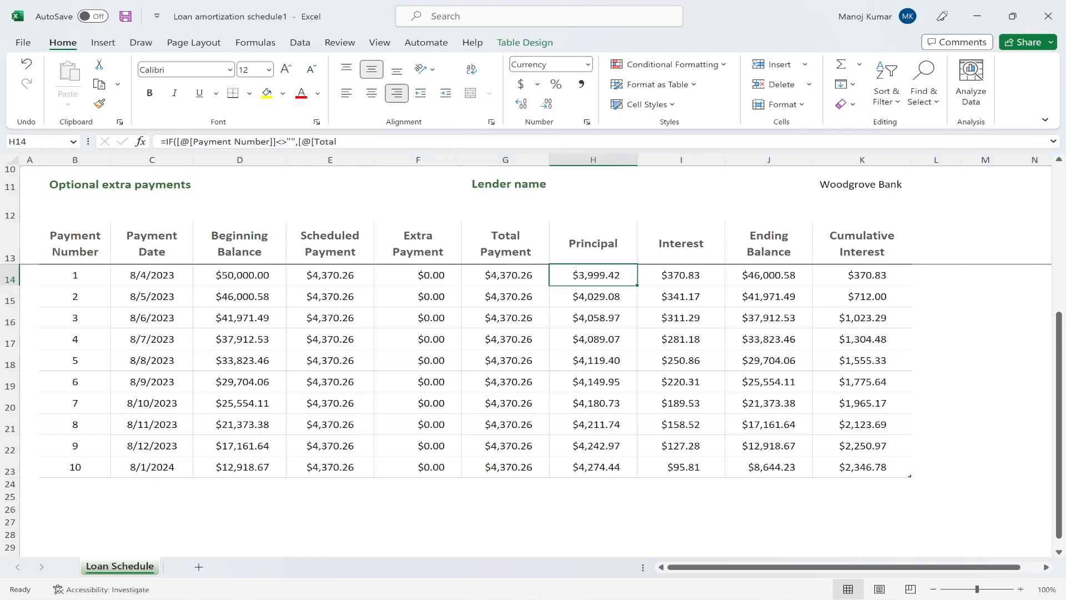
pyautogui.click(681, 275)
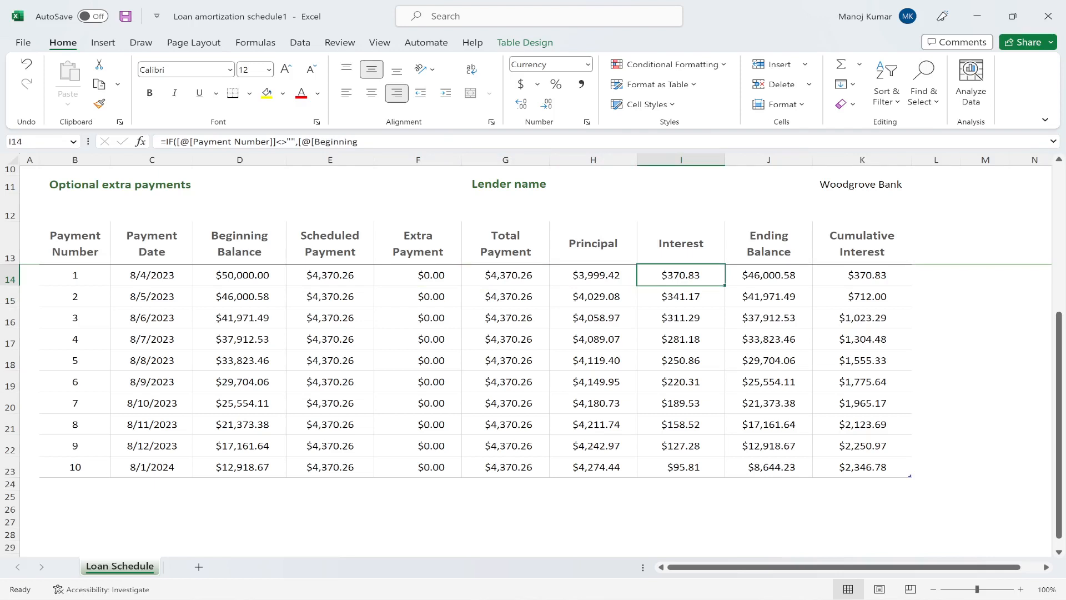
pyautogui.click(593, 275)
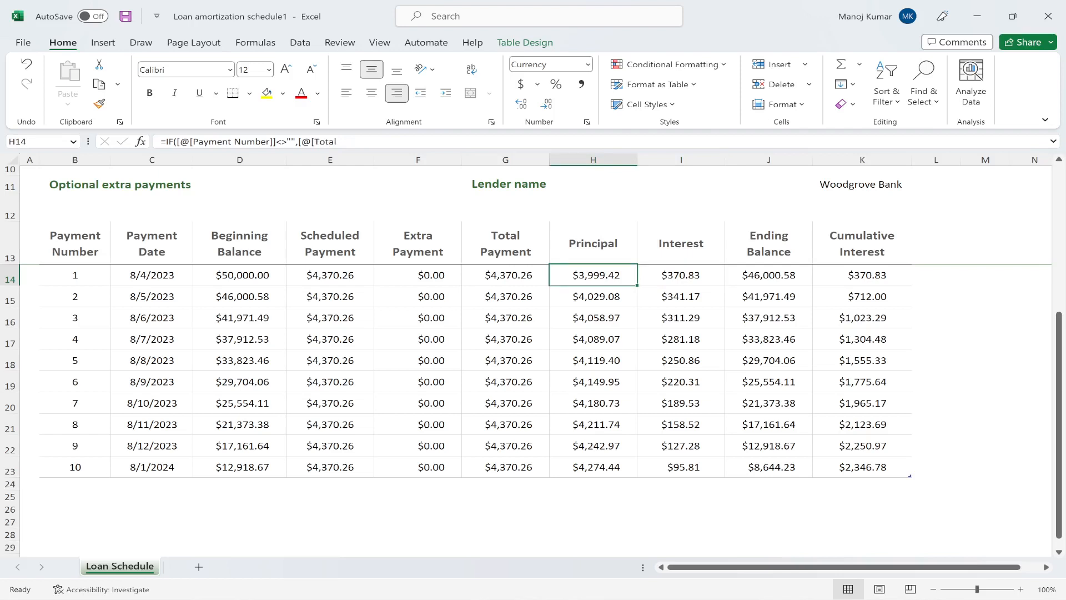
pyautogui.click(680, 274)
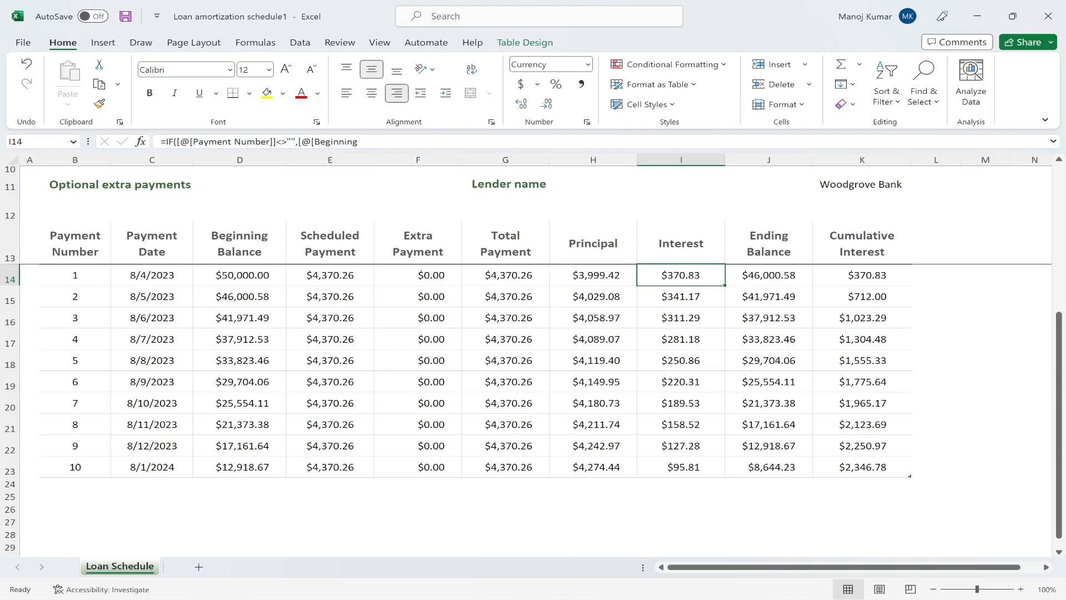
pyautogui.press('Right')
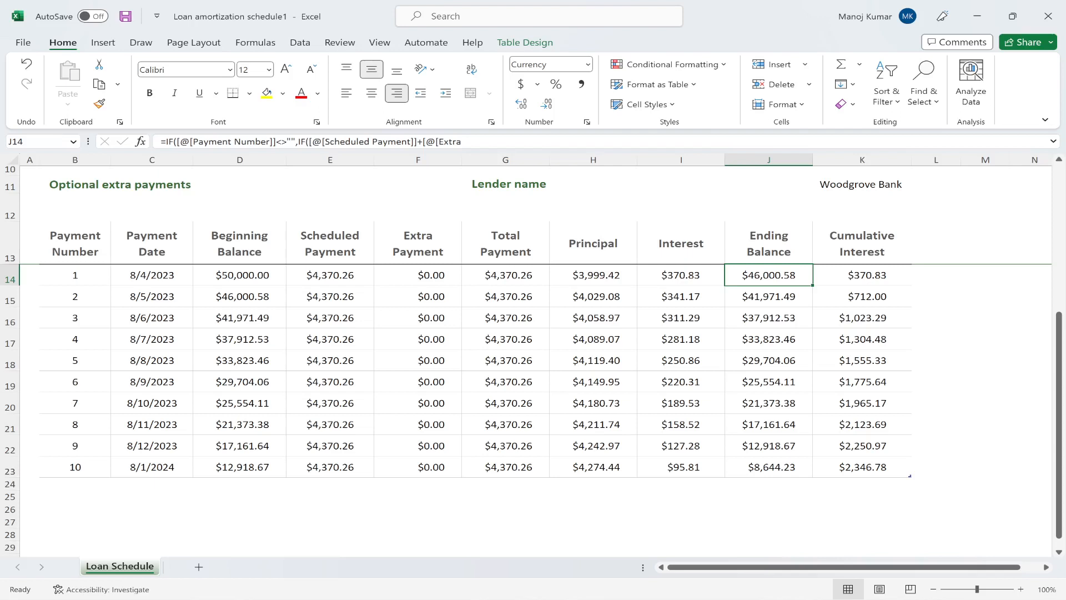
# Review the second payment row from Beginning Balance to Ending Balance, and check the third payment's beginning balance.
pyautogui.click(240, 296)
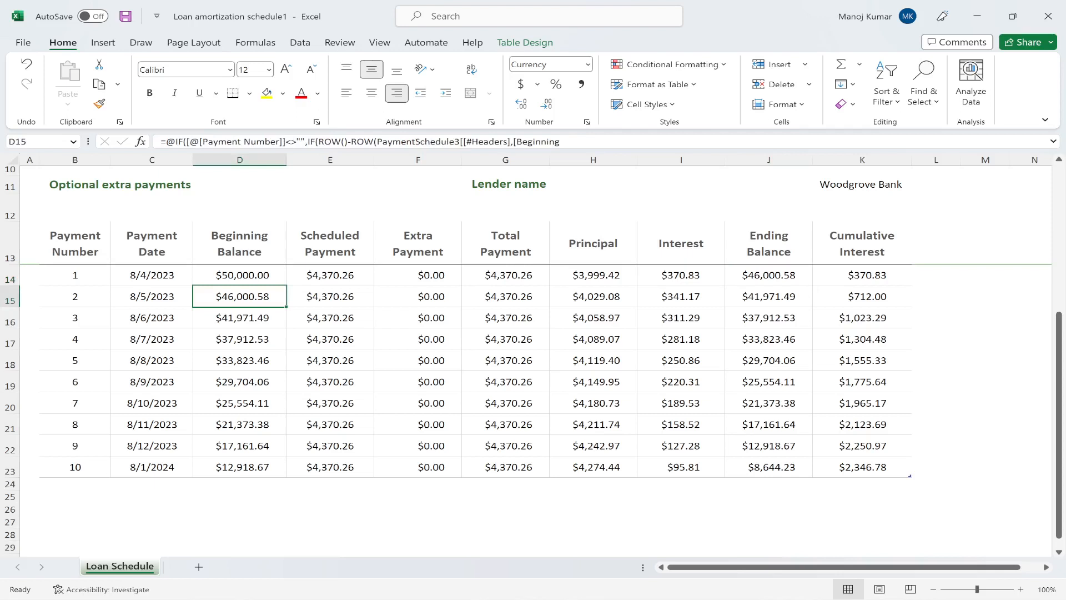
pyautogui.click(330, 297)
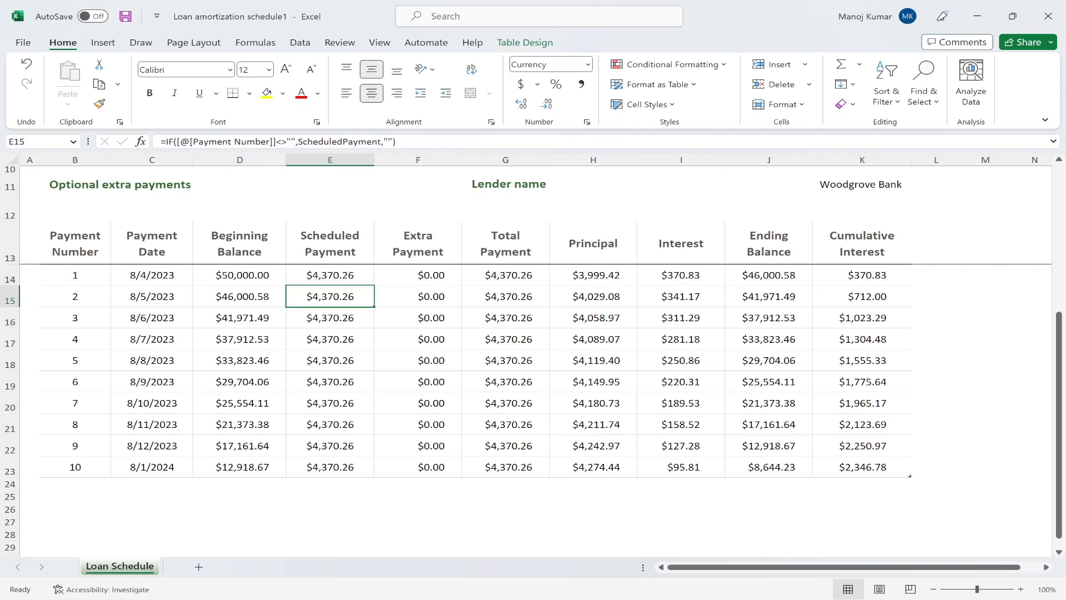
pyautogui.click(419, 296)
pyautogui.click(505, 296)
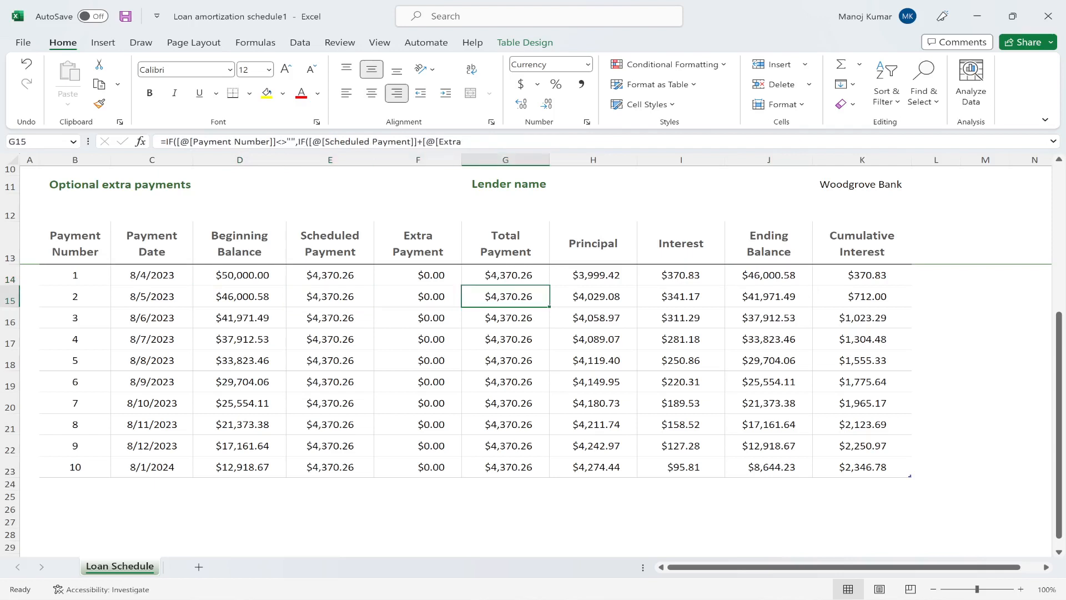
pyautogui.click(593, 297)
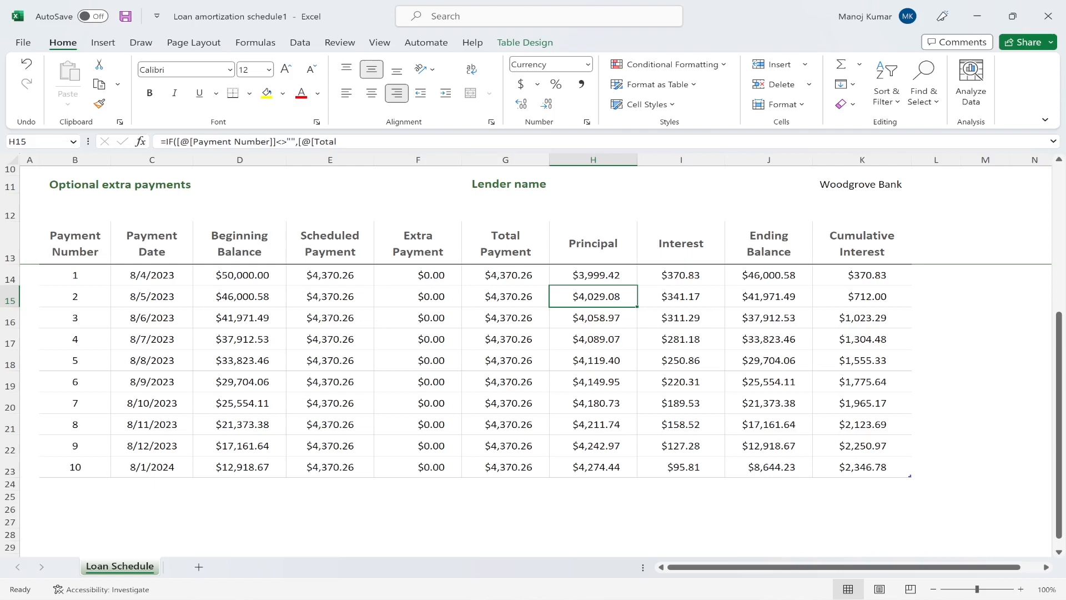
pyautogui.press('Up')
pyautogui.press('Down')
pyautogui.press('Right')
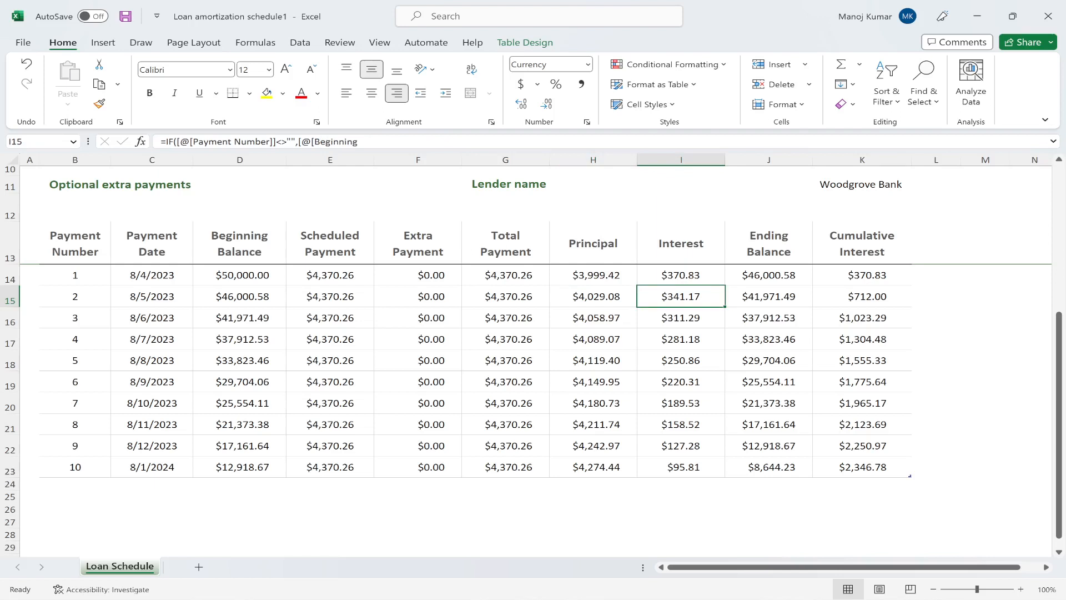
pyautogui.press('Right')
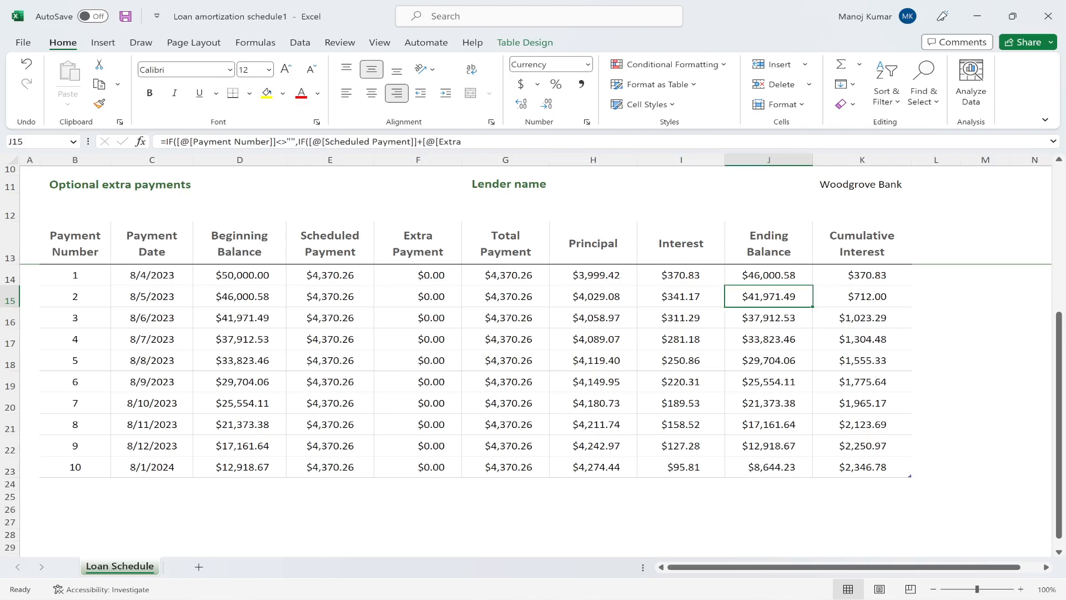
pyautogui.click(239, 318)
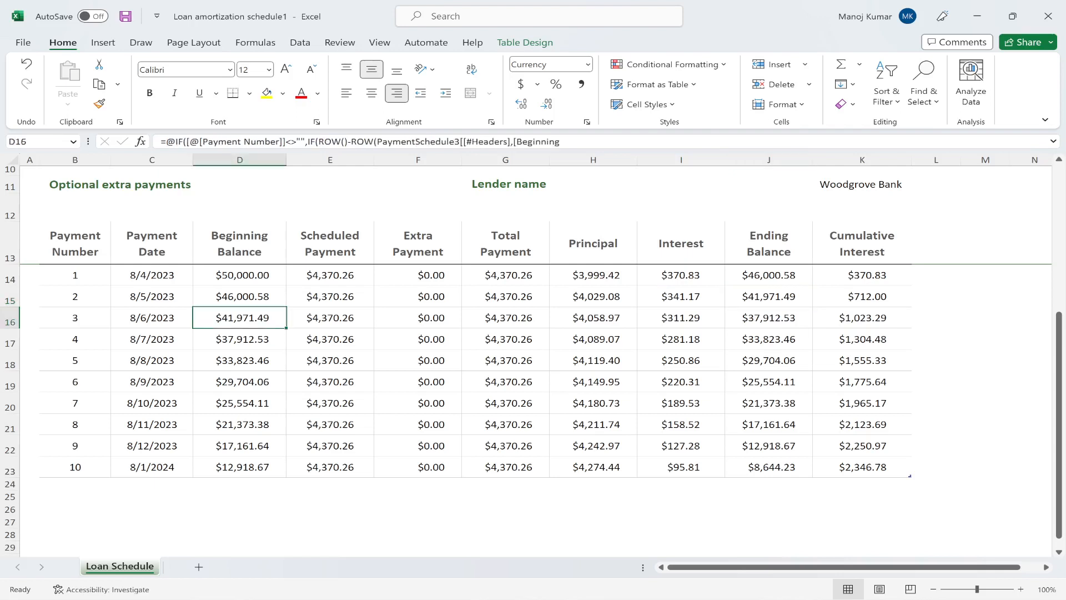
# Review the row of payment number 10, from Beginning Balance across to Cumulative Interest.
pyautogui.click(239, 467)
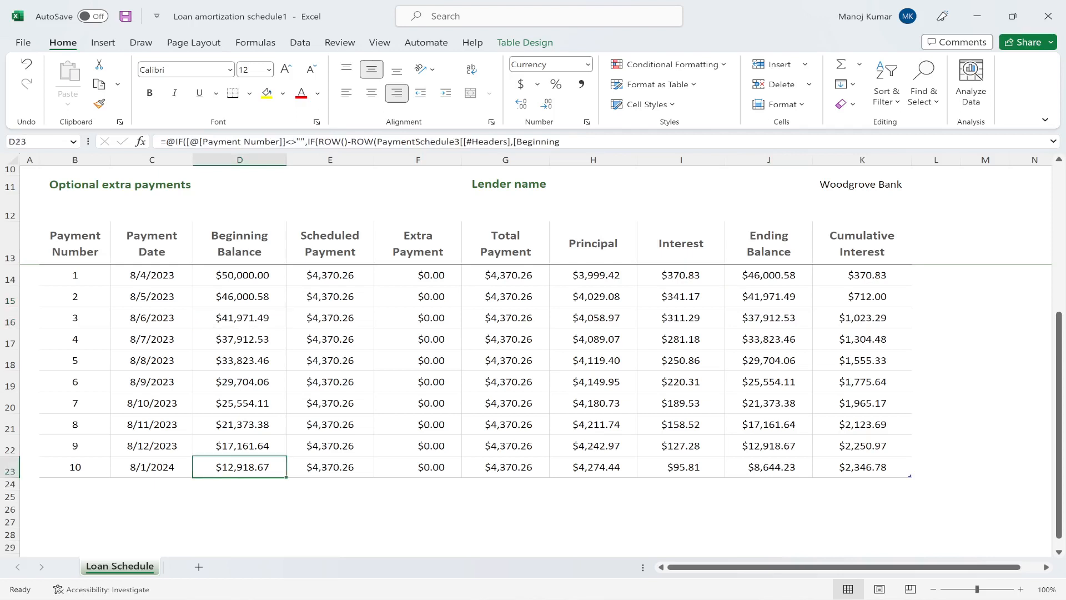
pyautogui.press('Right')
pyautogui.press('Right')
pyautogui.press('Right')
pyautogui.press('Right')
pyautogui.press('Left')
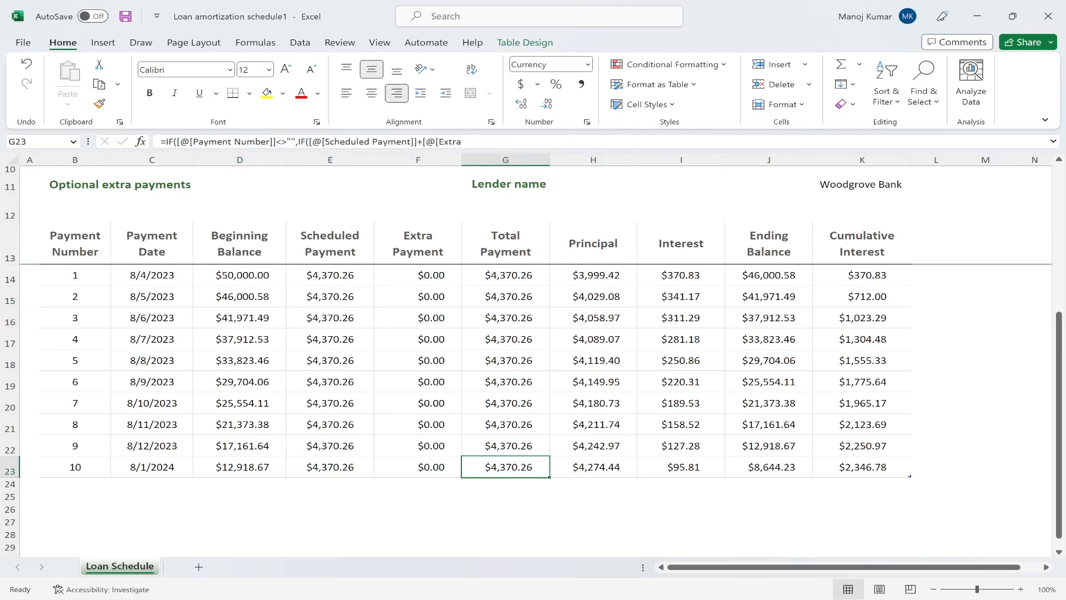
pyautogui.press('Right')
pyautogui.press('Right')
pyautogui.press('Right')
pyautogui.press('Right')
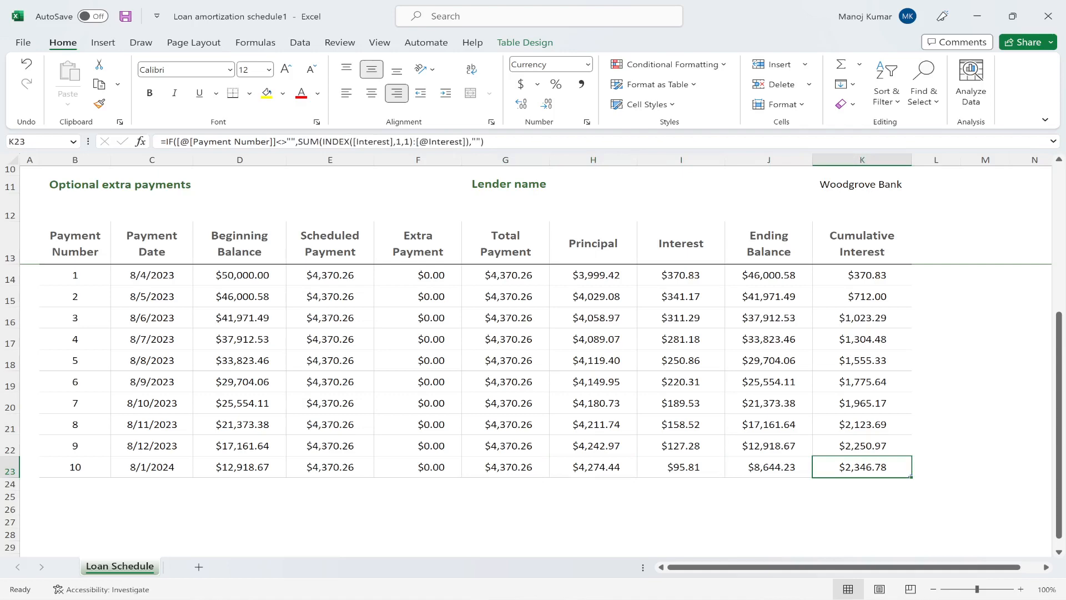
# Look over the whole payment table and compare the first row's scheduled payment with its principal and interest.
pyautogui.scroll(-4, 536, 361)
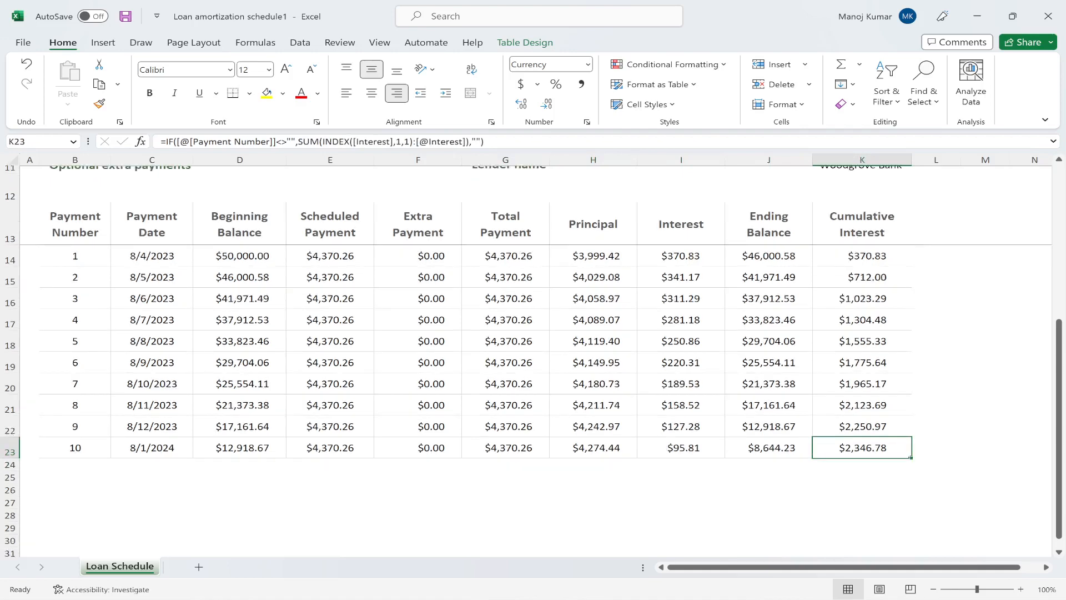
pyautogui.scroll(1, 536, 361)
pyautogui.scroll(1, 536, 361)
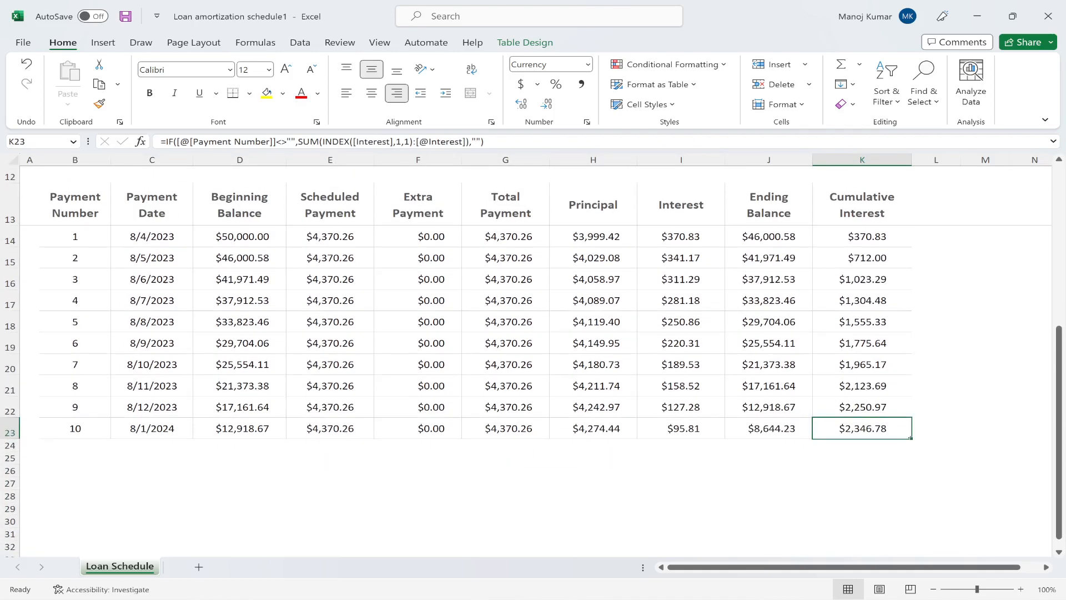
pyautogui.scroll(1, 535, 361)
pyautogui.scroll(1, 536, 361)
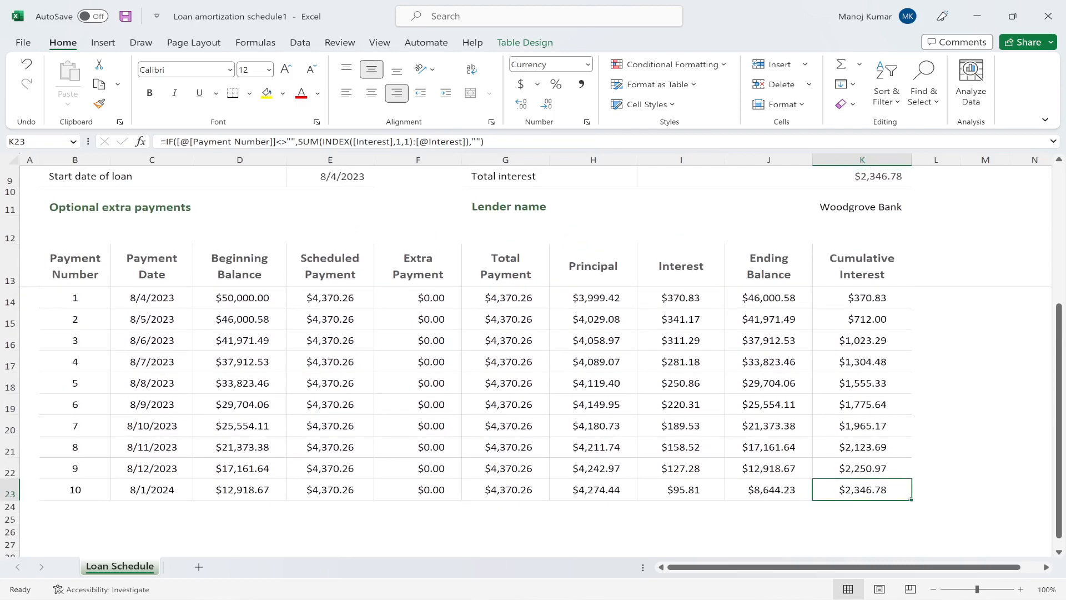
pyautogui.scroll(-1, 536, 361)
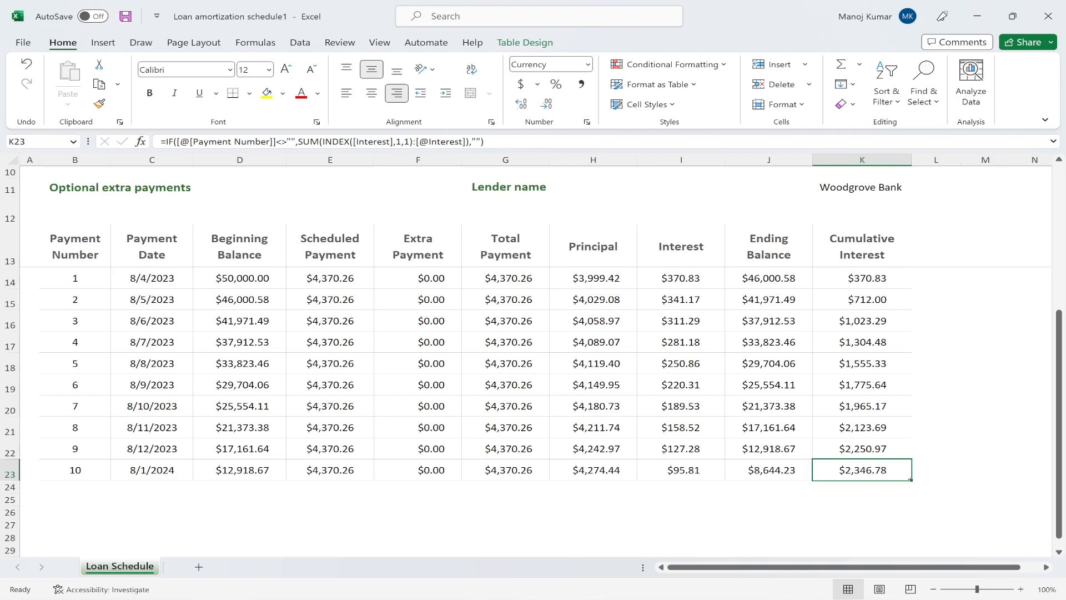
pyautogui.click(330, 278)
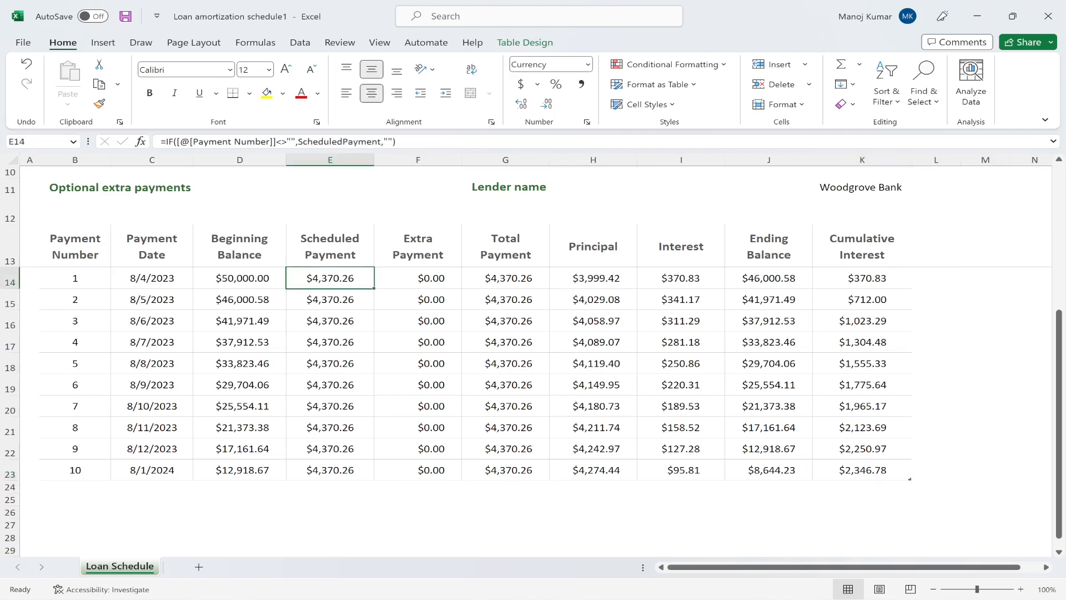
pyautogui.click(593, 278)
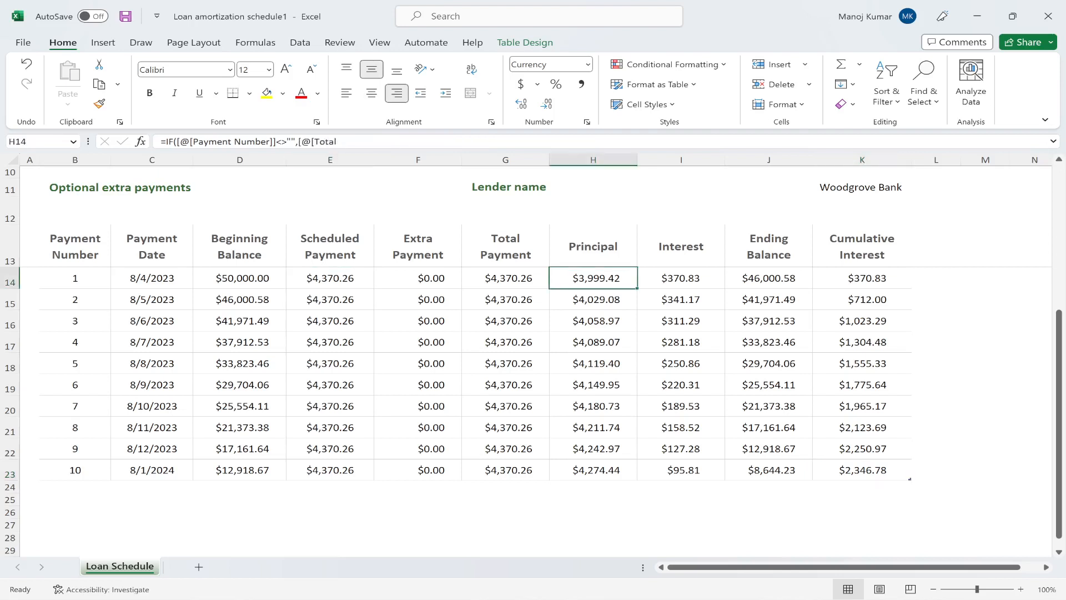
pyautogui.click(681, 277)
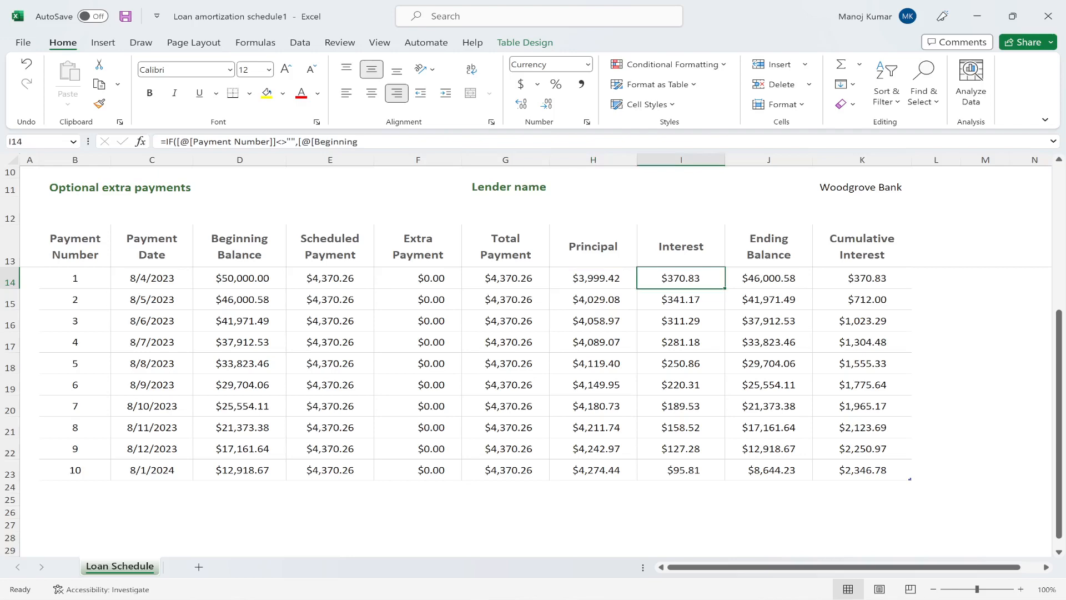
# Recheck the first payment's scheduled payment and beginning balance against the loan inputs and Loan Summary.
pyautogui.scroll(1, 531, 361)
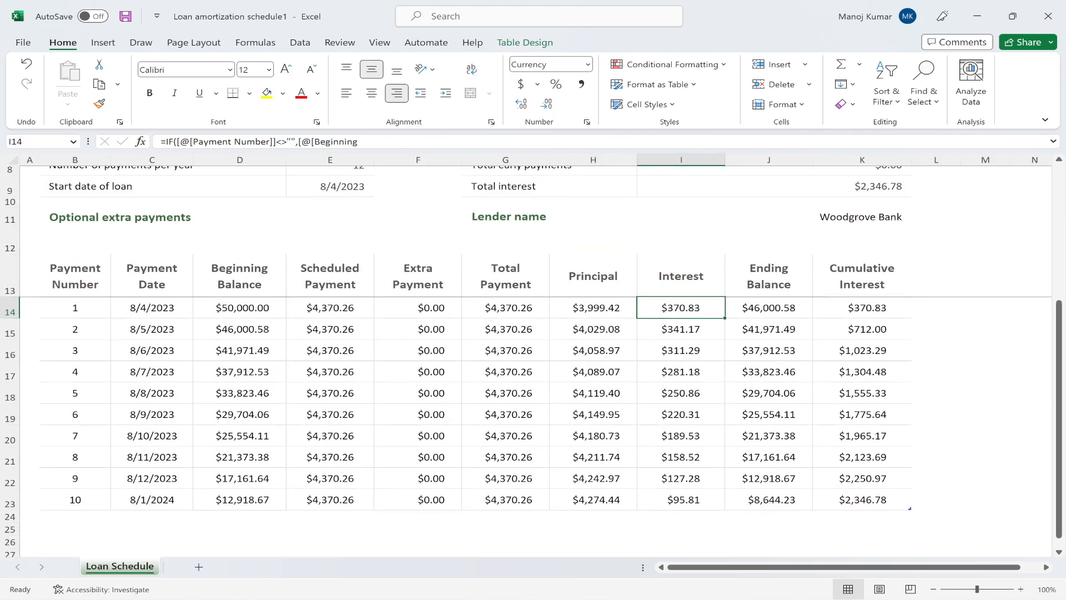
pyautogui.scroll(1, 532, 360)
pyautogui.scroll(-1, 532, 361)
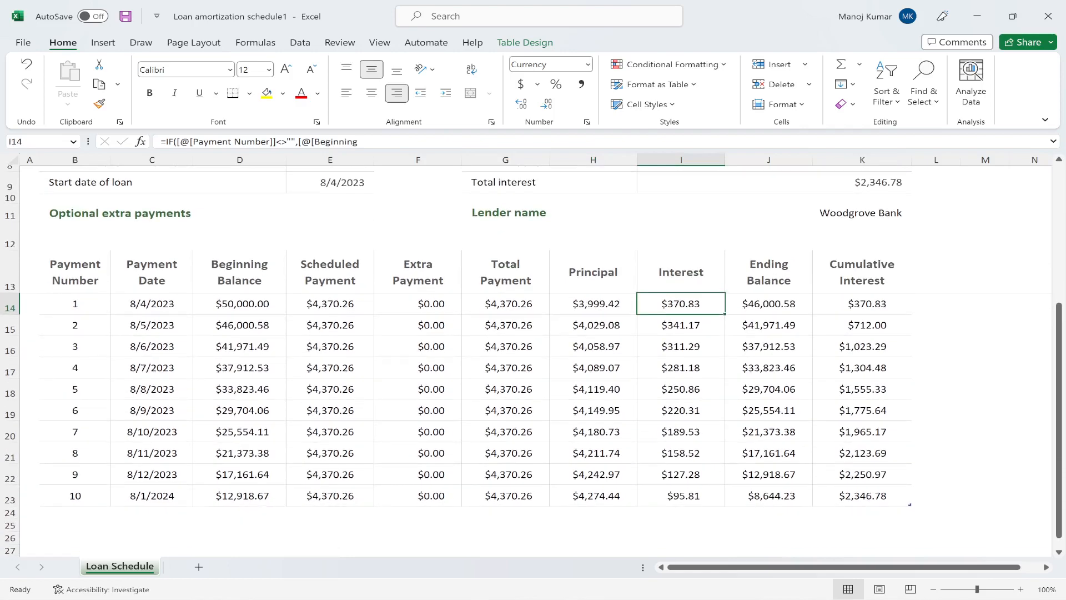
pyautogui.click(330, 303)
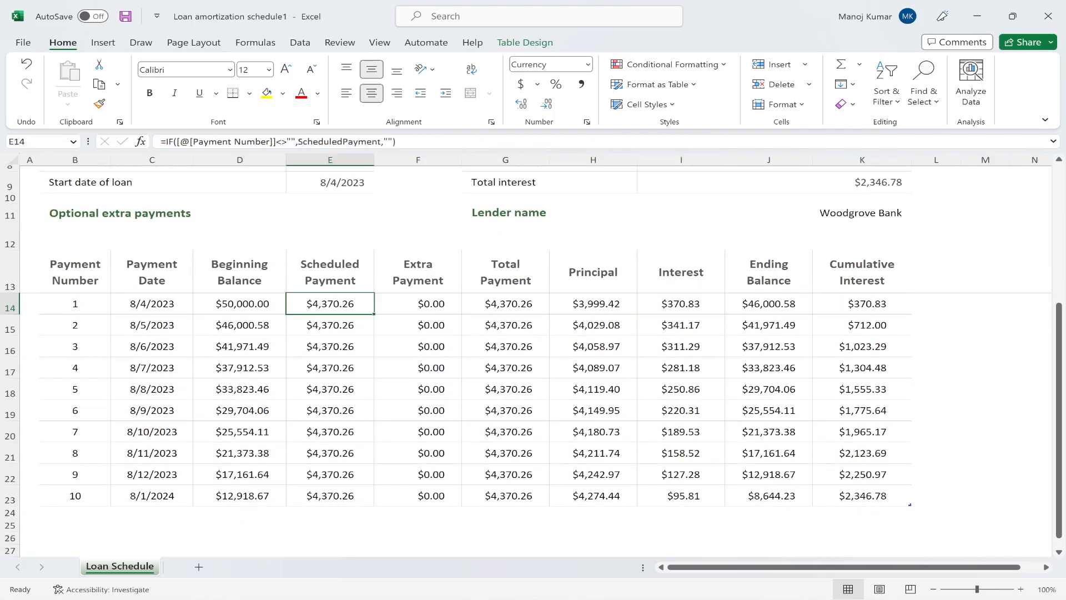
pyautogui.click(239, 304)
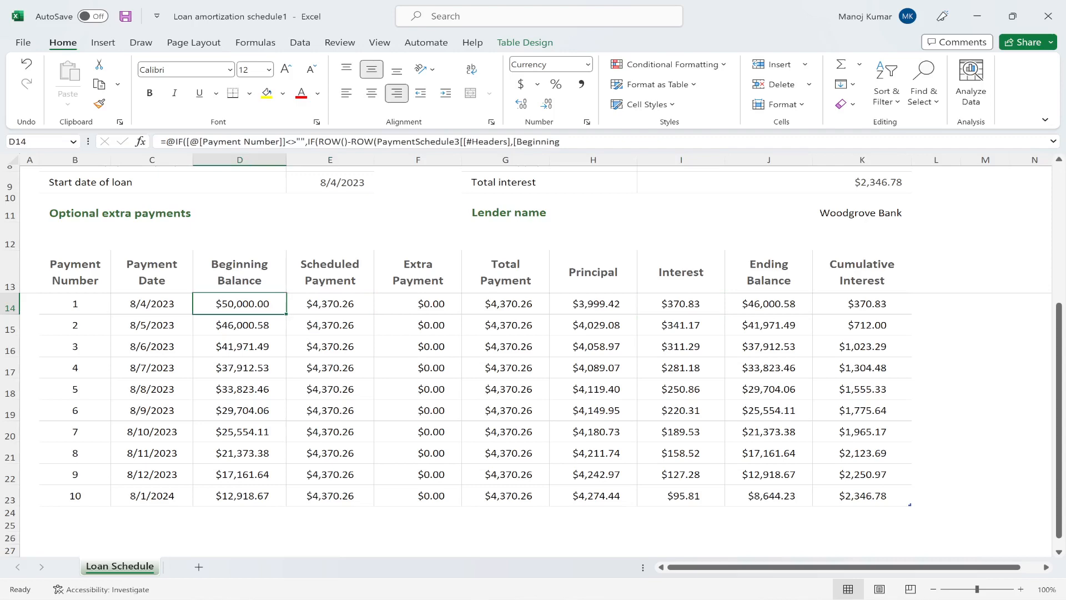
pyautogui.scroll(3, 533, 361)
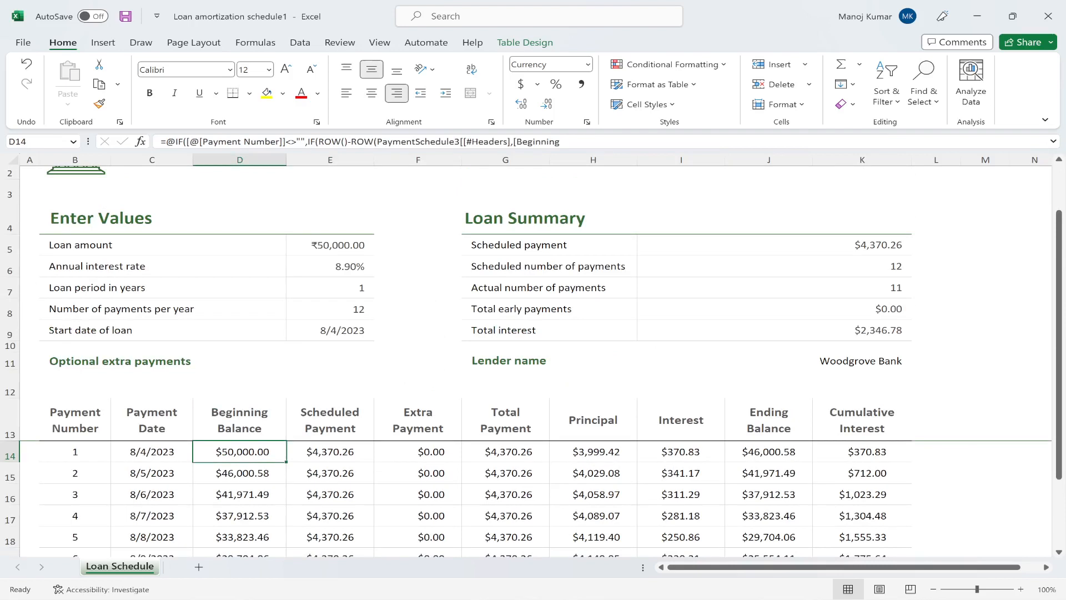
# Check the scheduled payment and scheduled number of payments in the Loan Summary against the loan amount and loan period inputs.
pyautogui.click(774, 266)
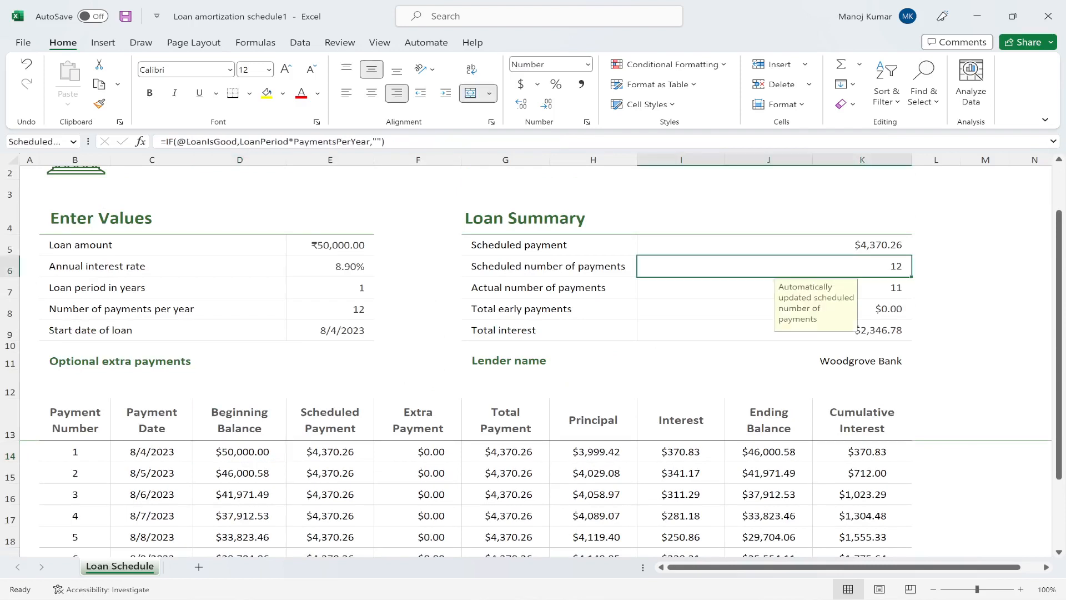
pyautogui.click(774, 244)
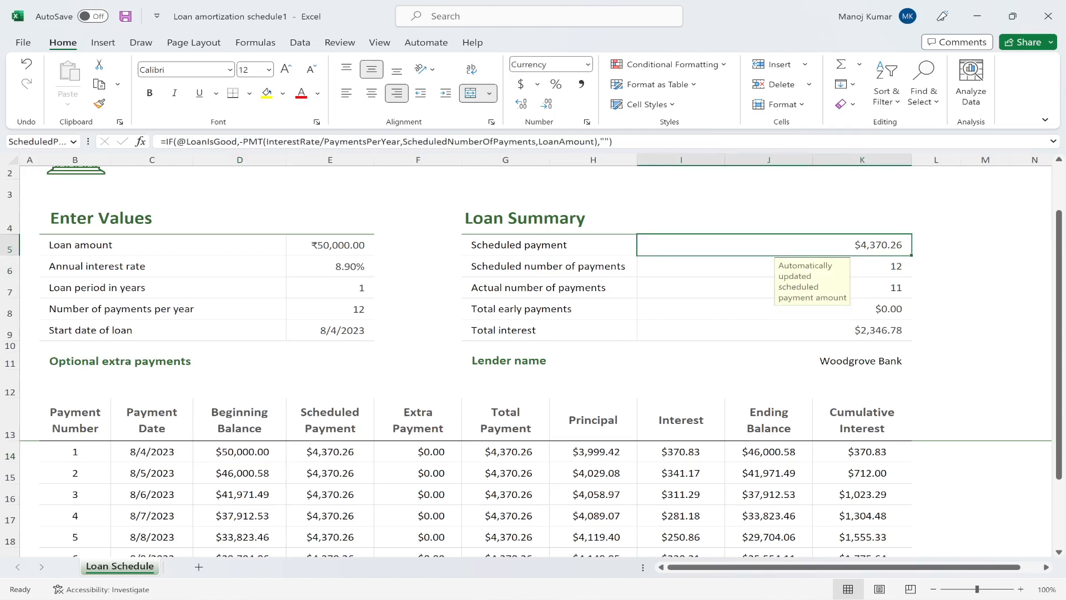
pyautogui.click(775, 266)
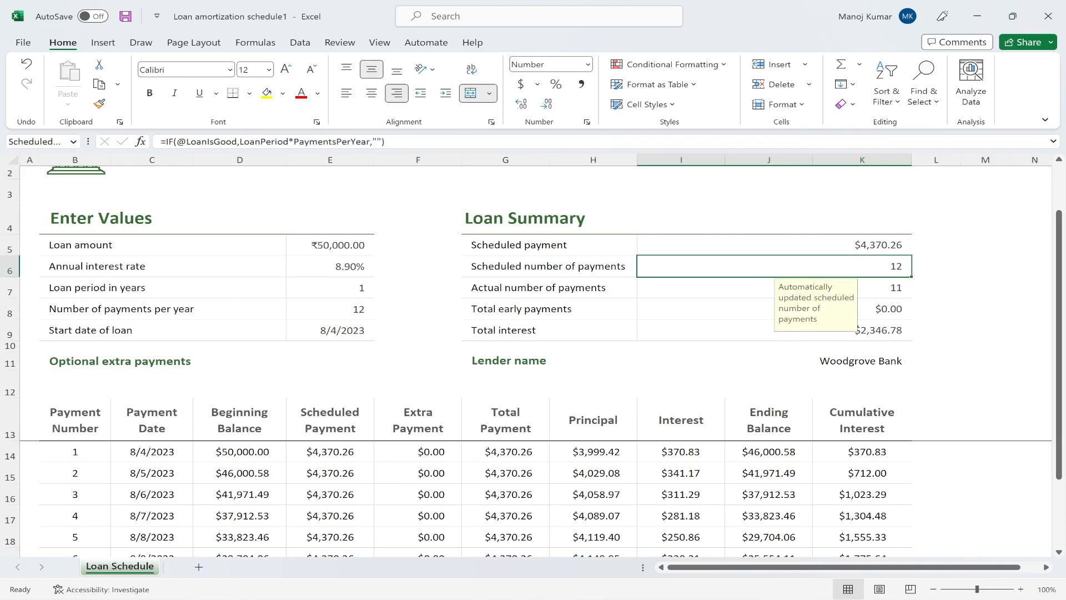
pyautogui.click(331, 245)
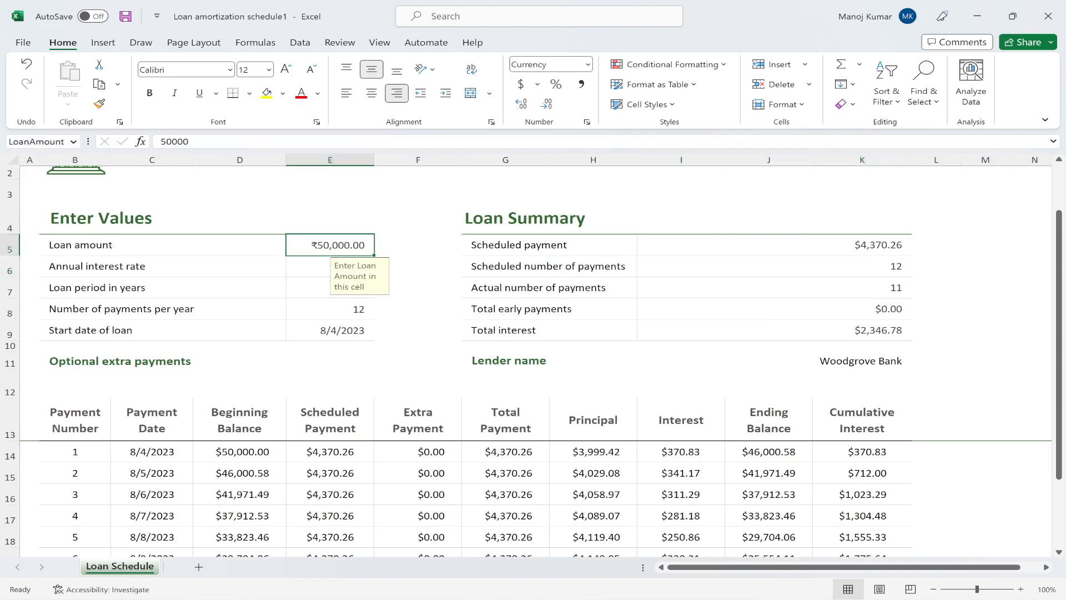
pyautogui.click(330, 287)
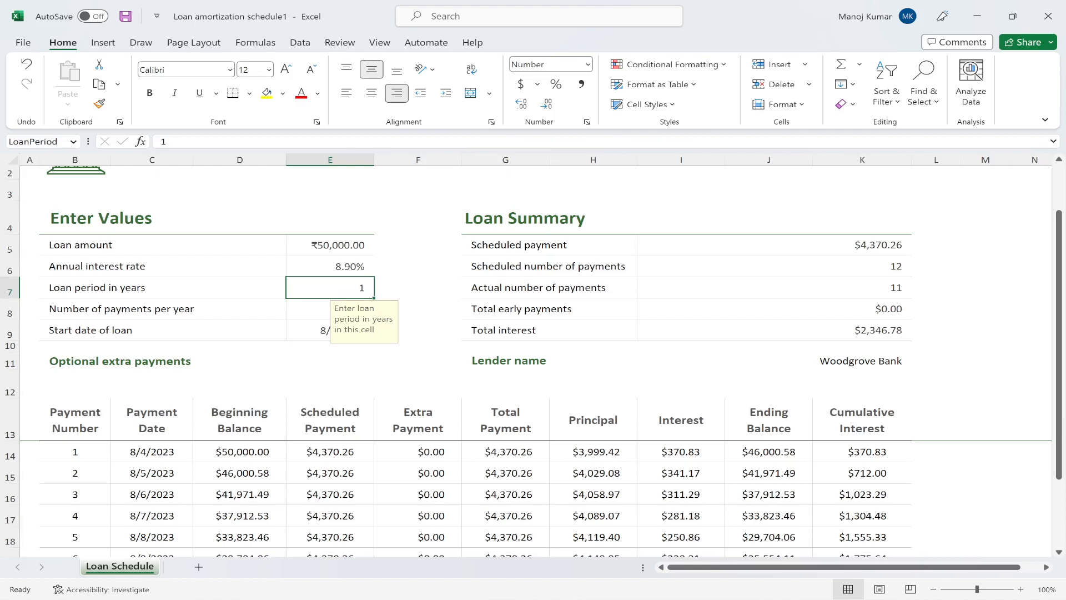
pyautogui.scroll(-1, 533, 361)
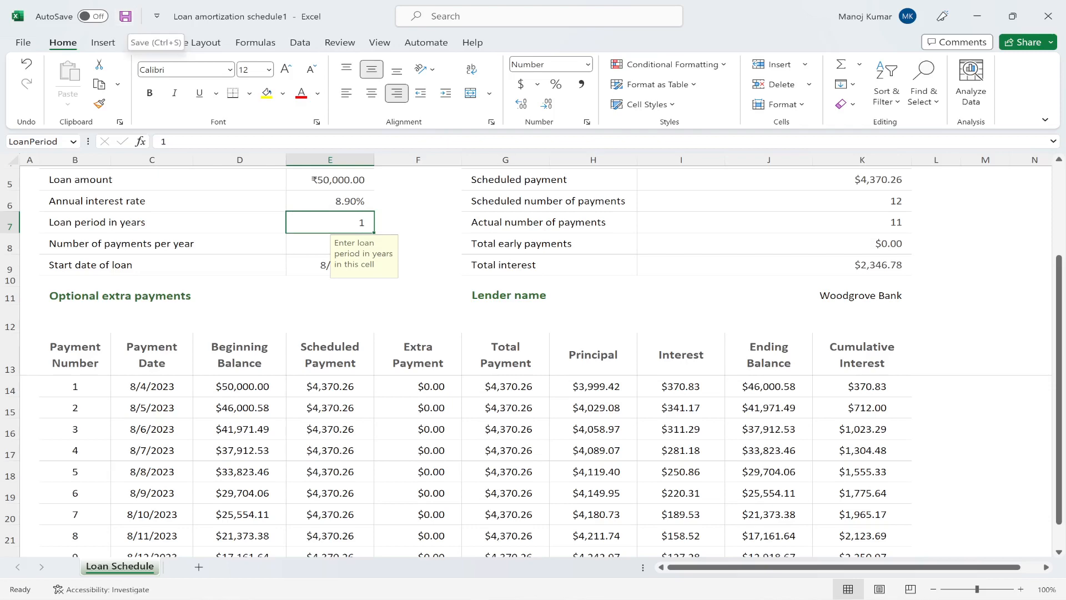
# Save the workbook as FFF in Excel Workbook format in the Documents folder on this PC.
pyautogui.click(23, 43)
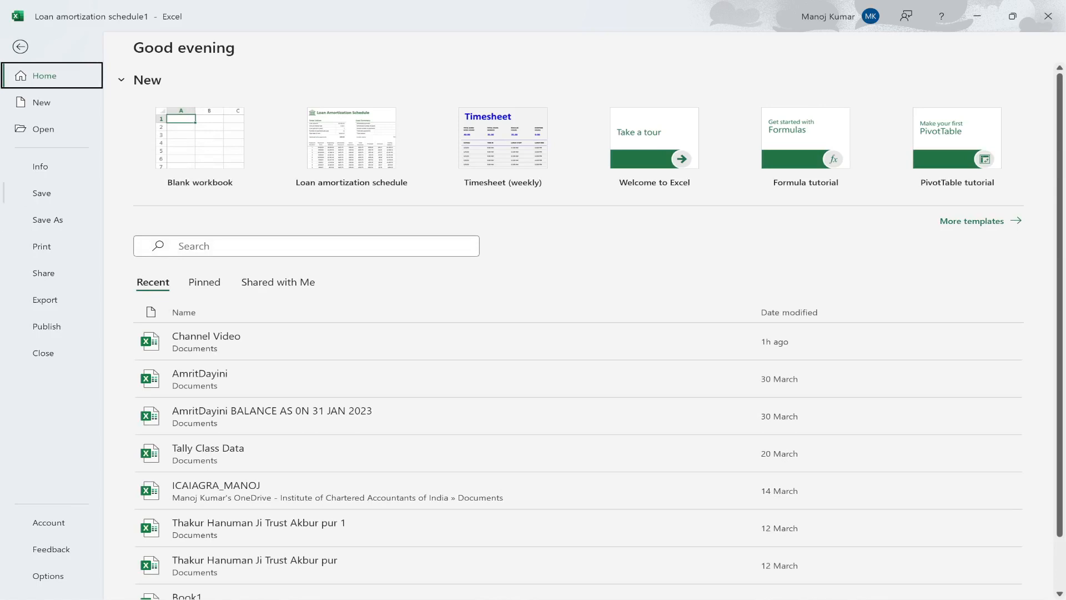
pyautogui.click(48, 219)
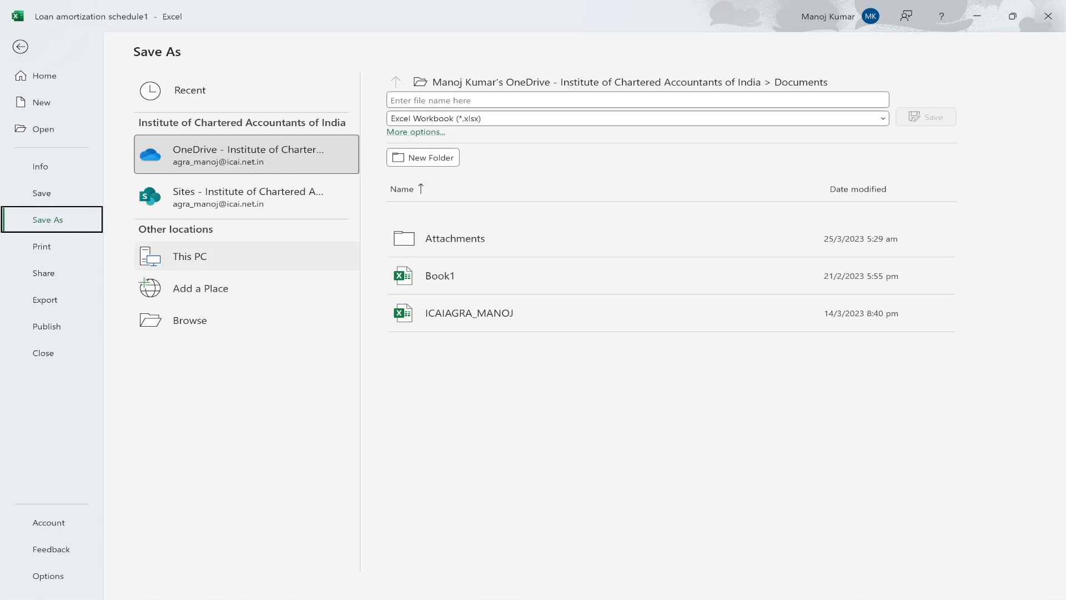
pyautogui.click(189, 256)
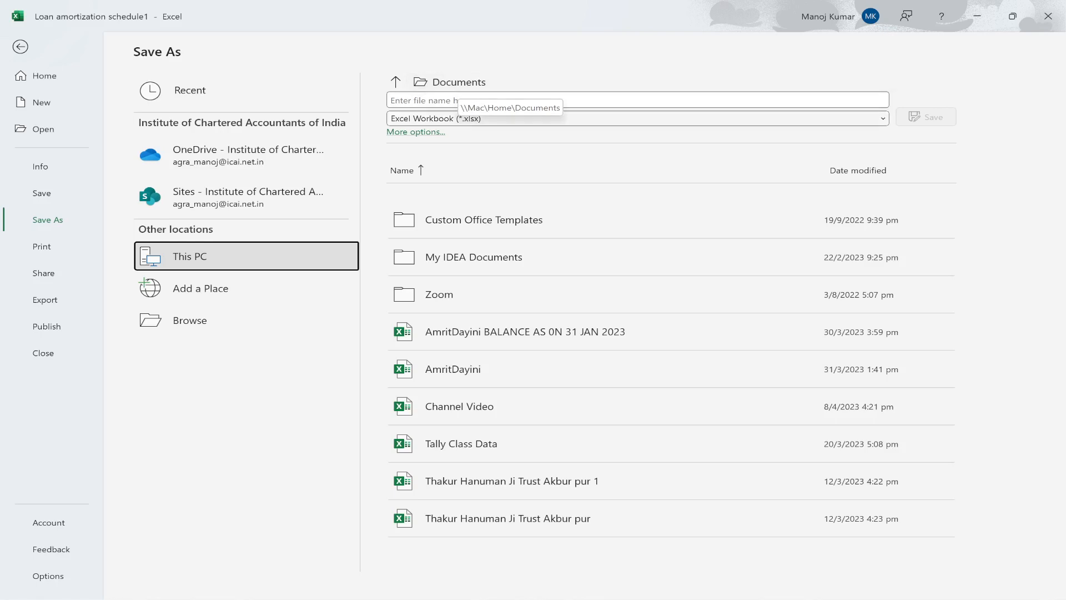
pyautogui.click(637, 100)
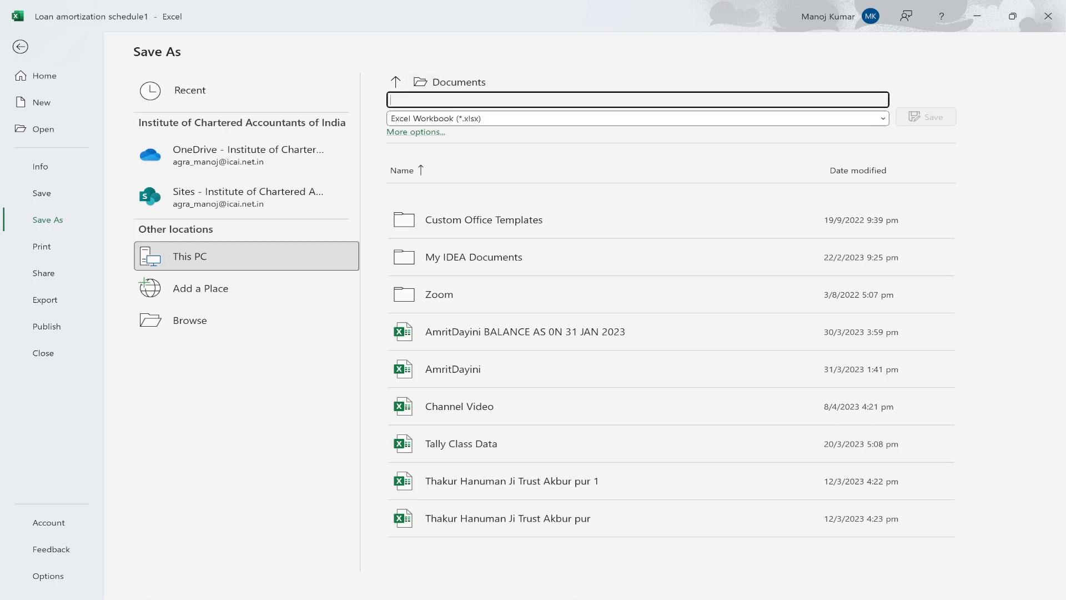
pyautogui.write('FFF')
pyautogui.press('Return')
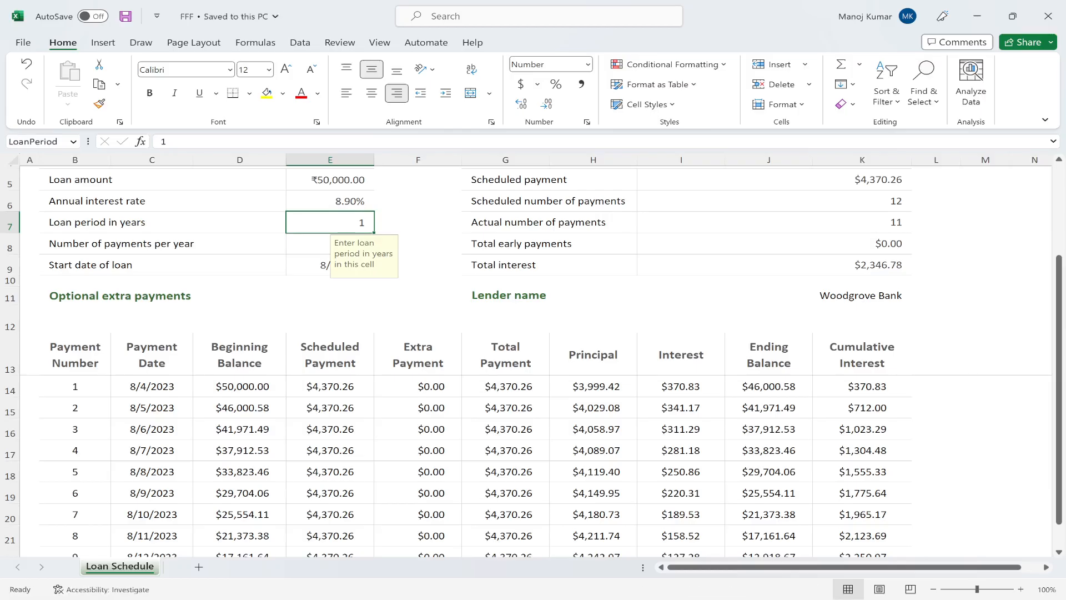